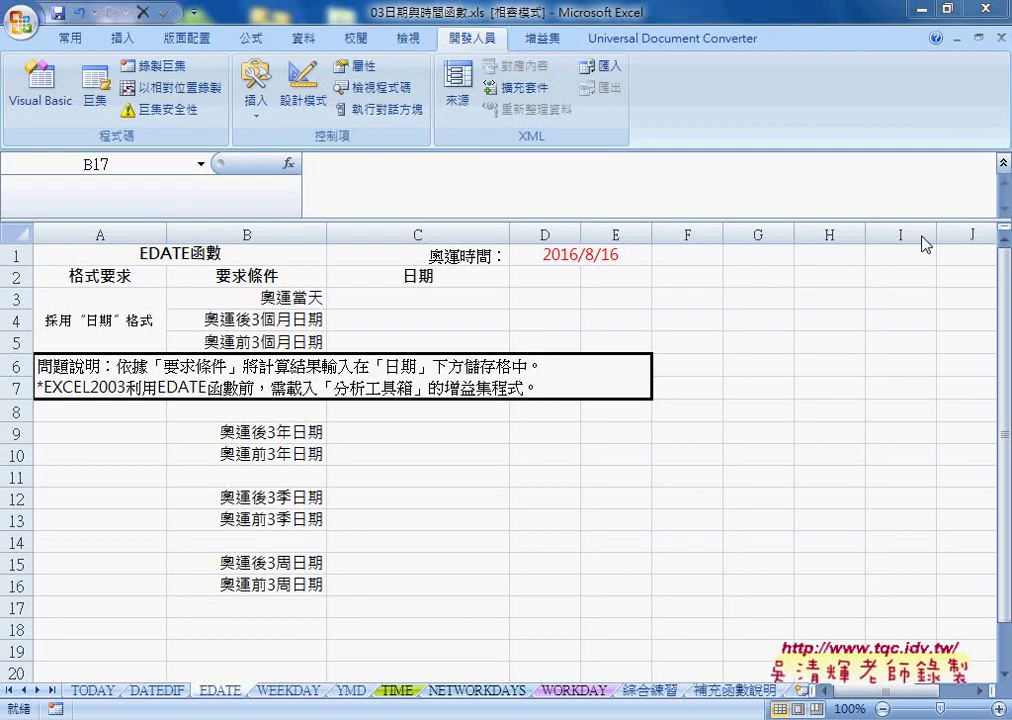
Focus the workbook and collapse the ribbon to show more sheet rows
left_click(790, 137)
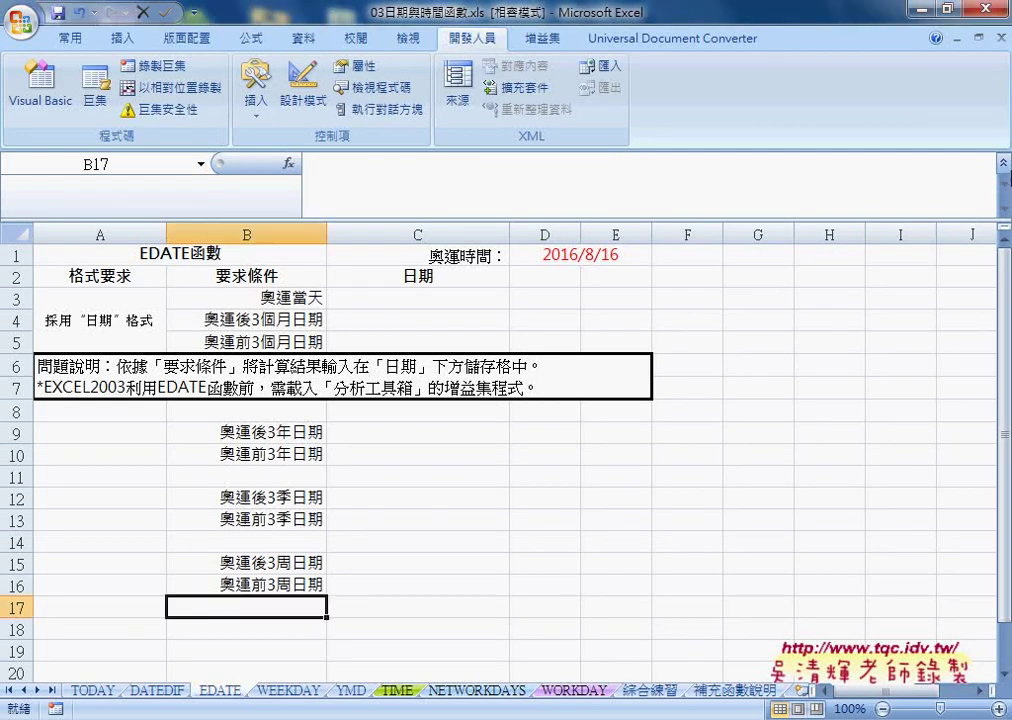
key("ctrl+shift+u")
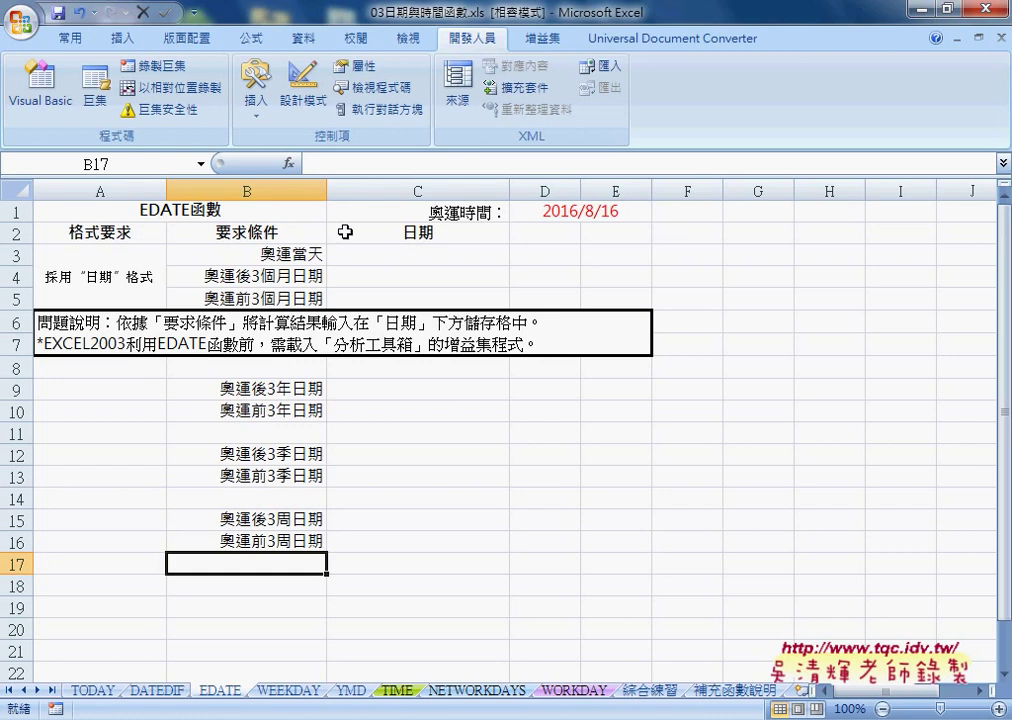
left_click(163, 211)
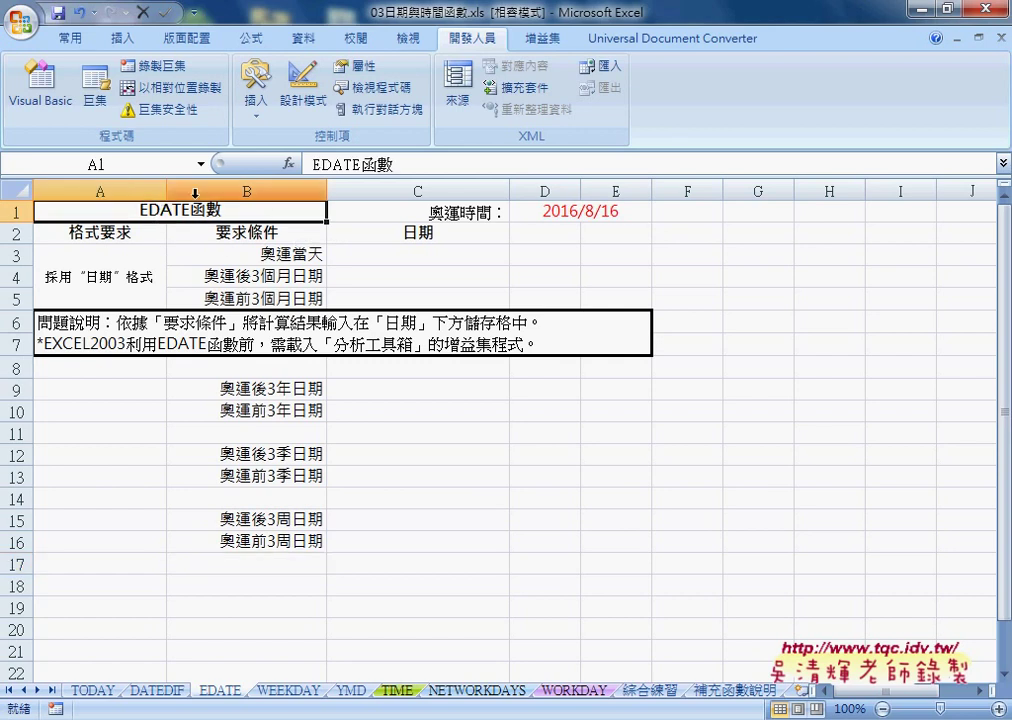
Edit the Olympic date in D1 from 2016/8/16 to 2020/8/1
double_click(563, 212)
left_click_drag(563, 212, 576, 214)
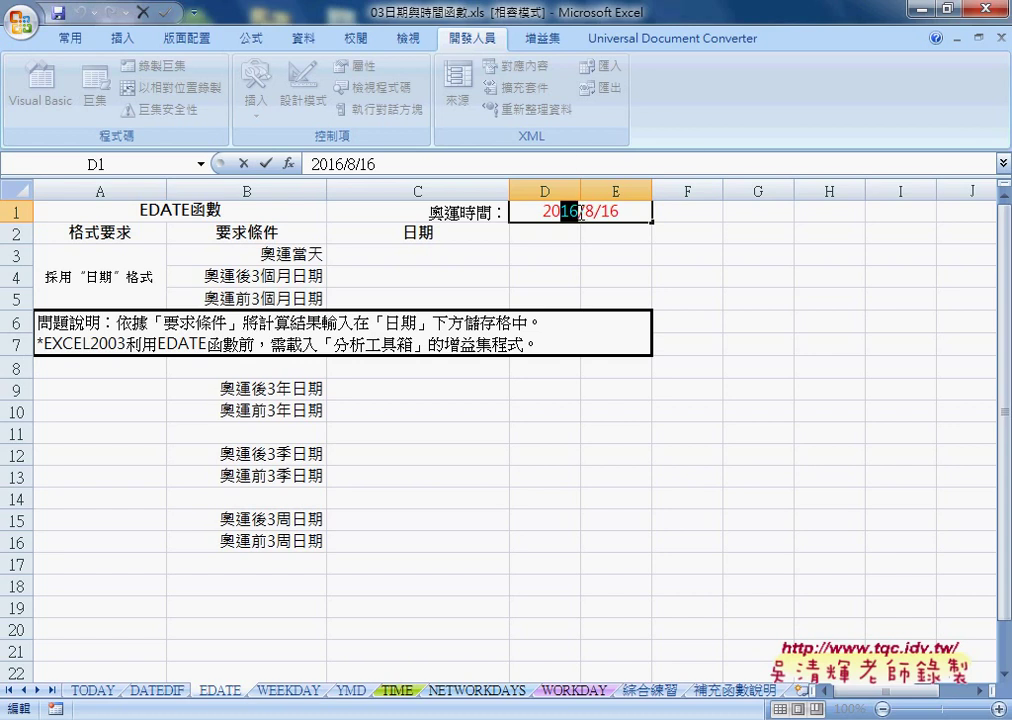
type("20")
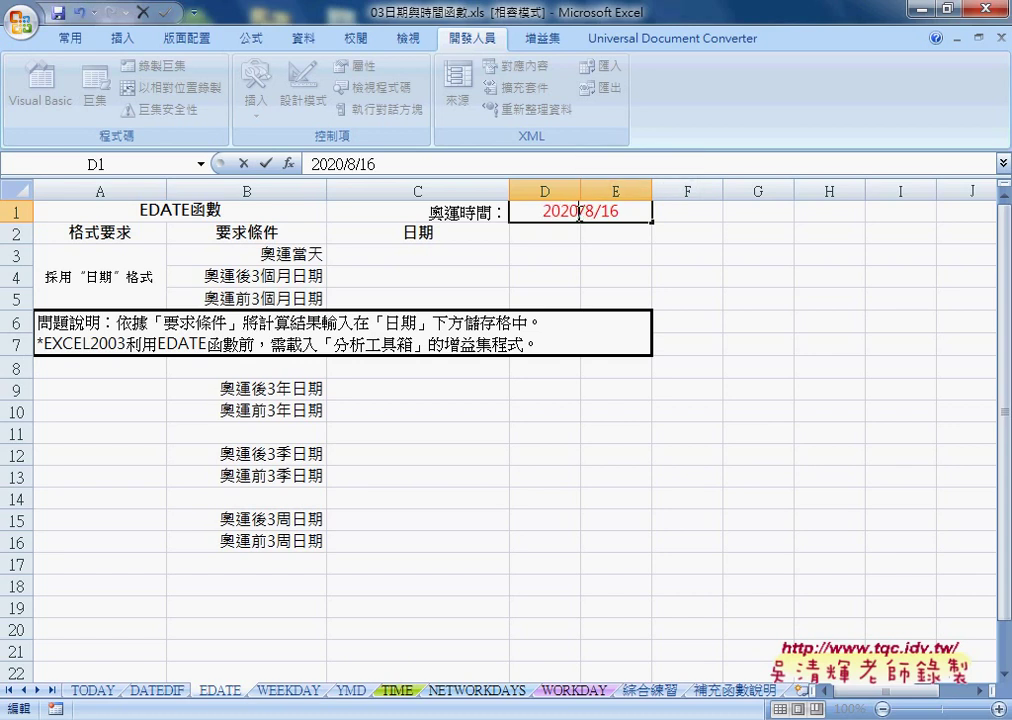
left_click_drag(615, 210, 621, 210)
key("BackSpace")
key("Return")
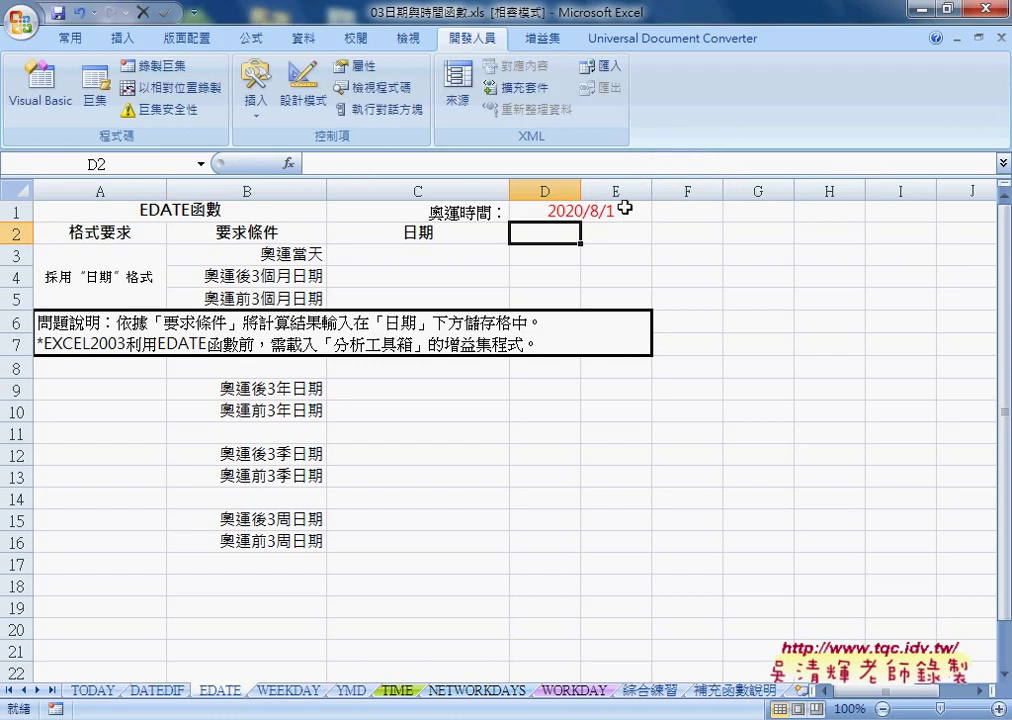
left_click(565, 211)
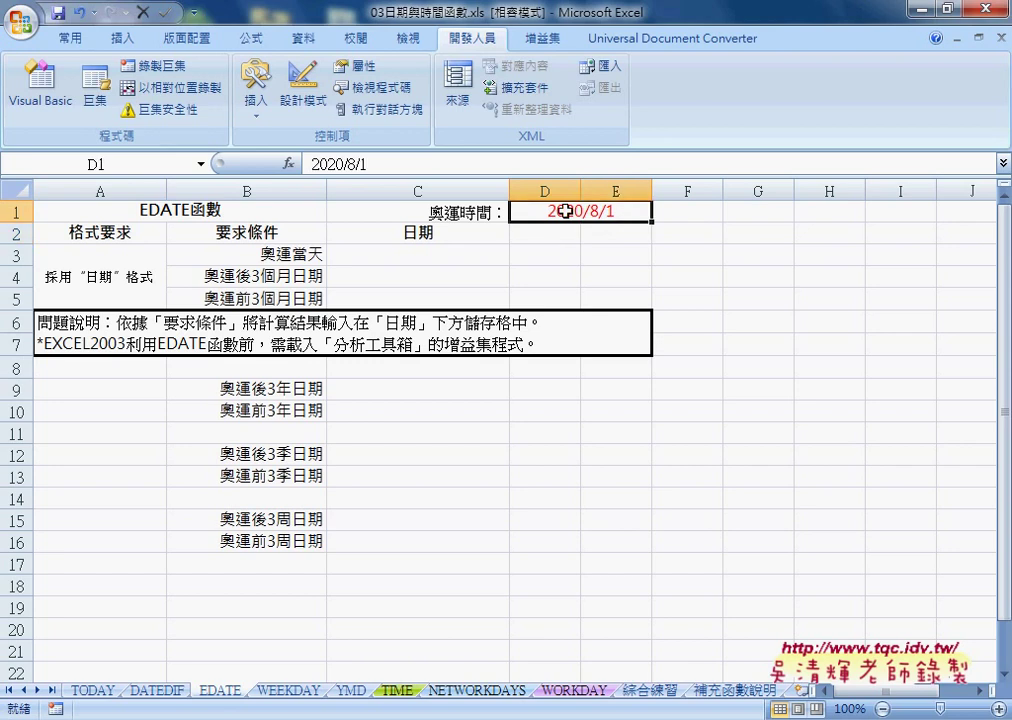
Enter =D1 in C3 so it displays 2020年8月1日
left_click(445, 258)
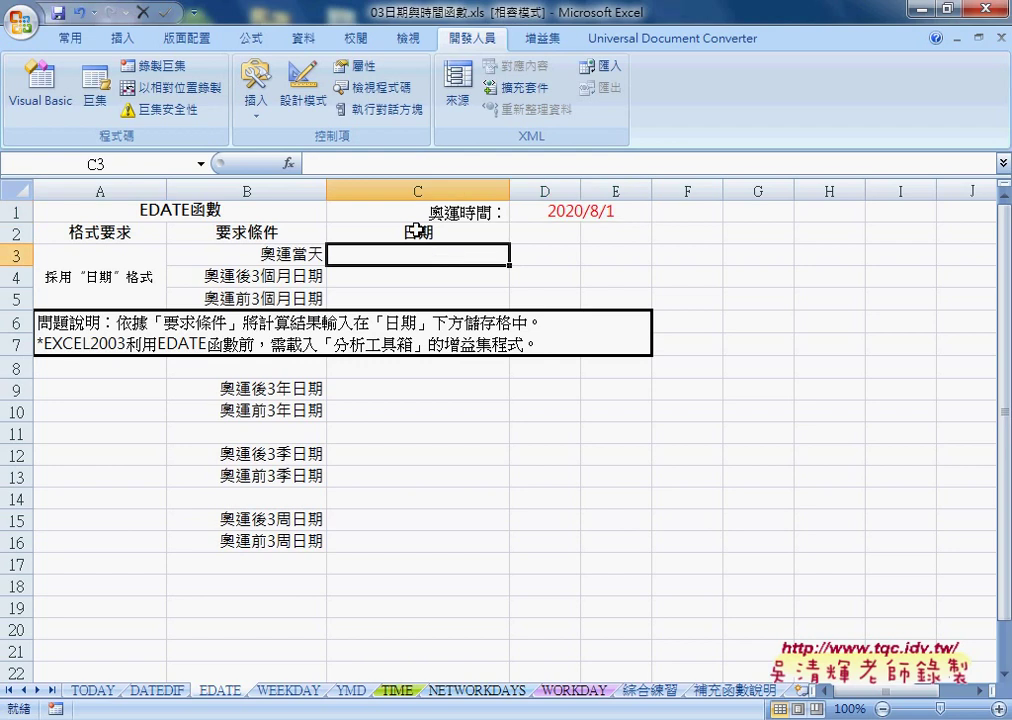
left_click(366, 163)
key("minus")
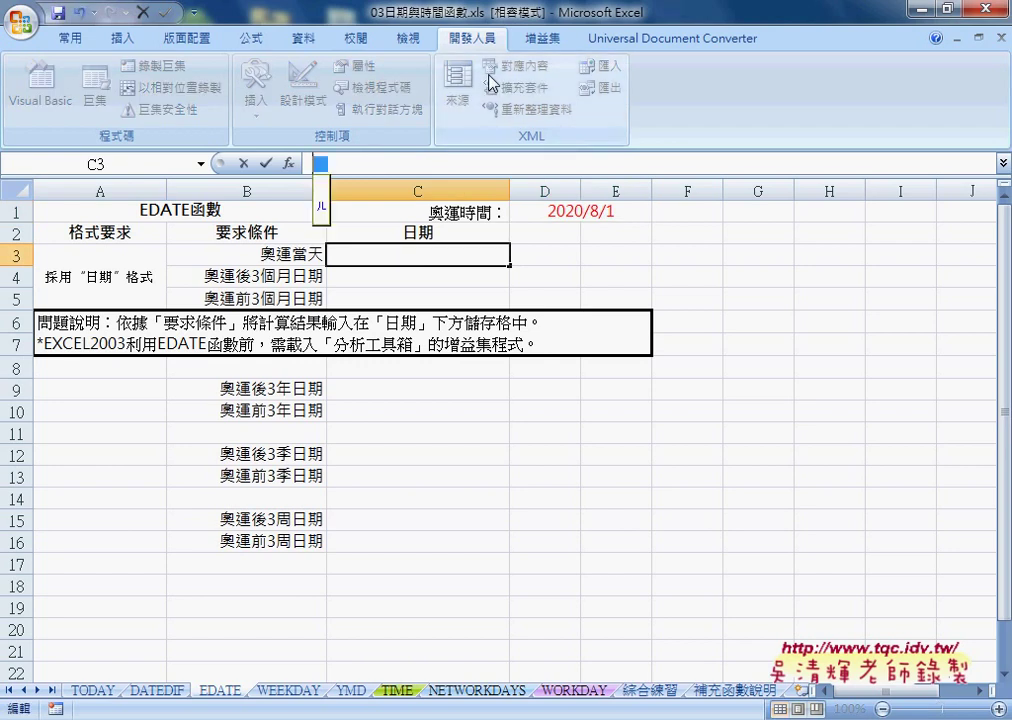
type("=")
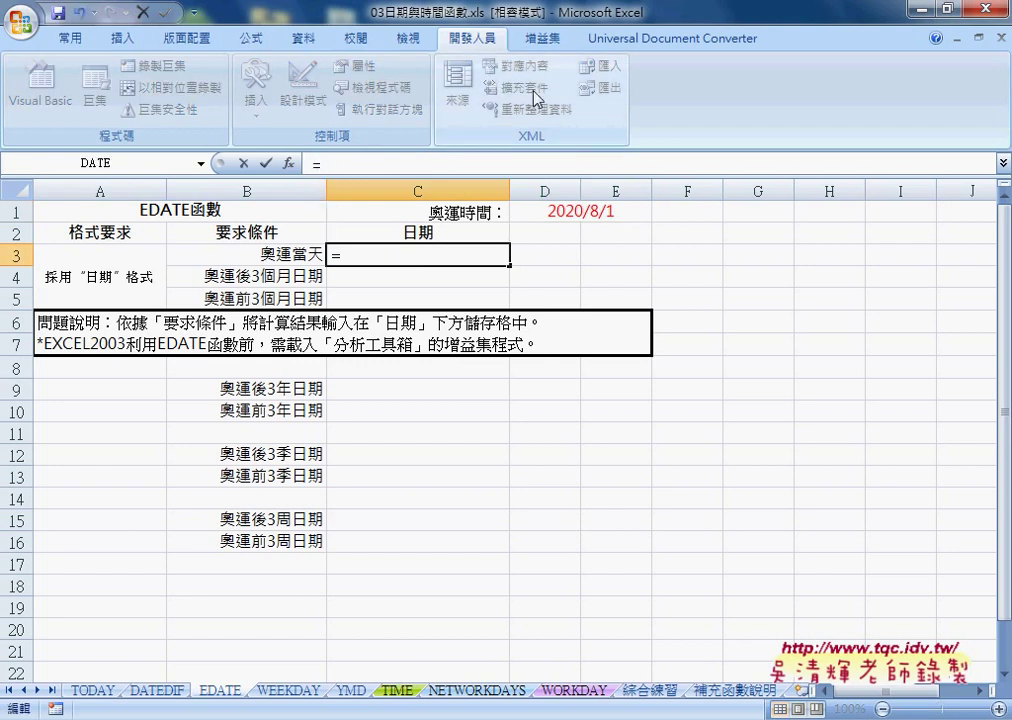
left_click(560, 211)
left_click(266, 163)
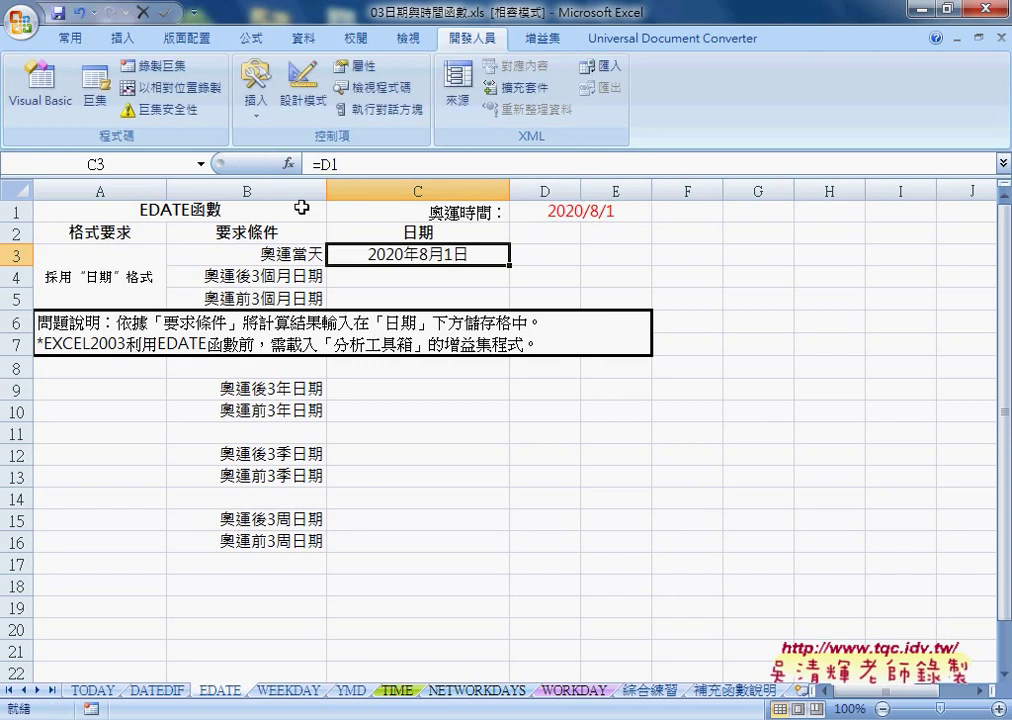
left_click(363, 282)
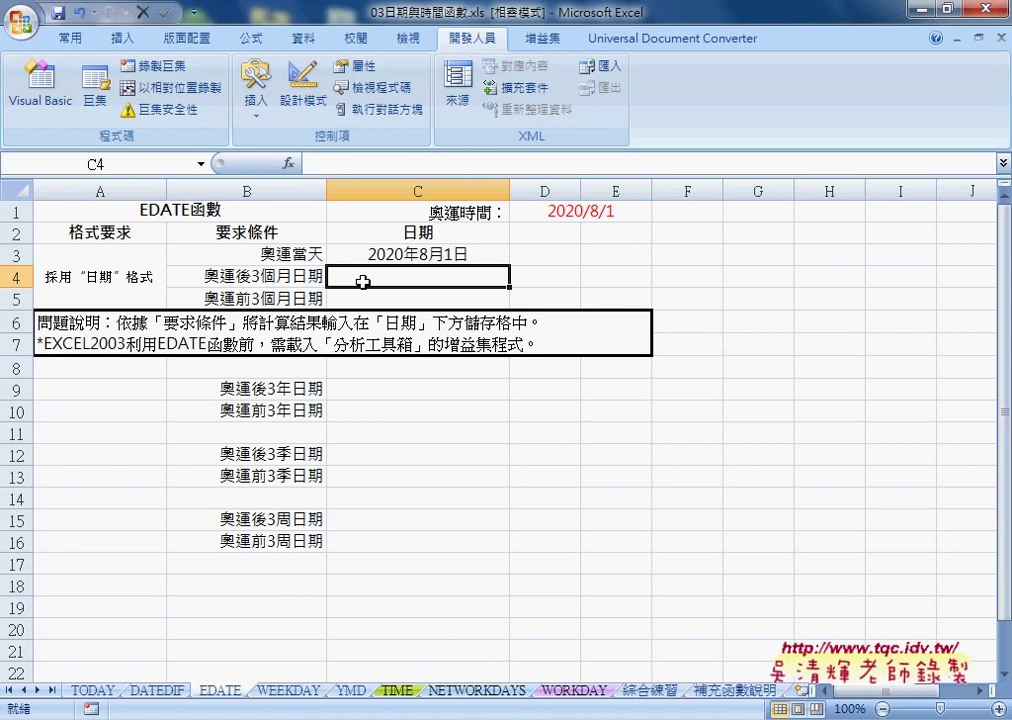
Insert the DATE function into C4 and move its arguments dialog aside
left_click(289, 163)
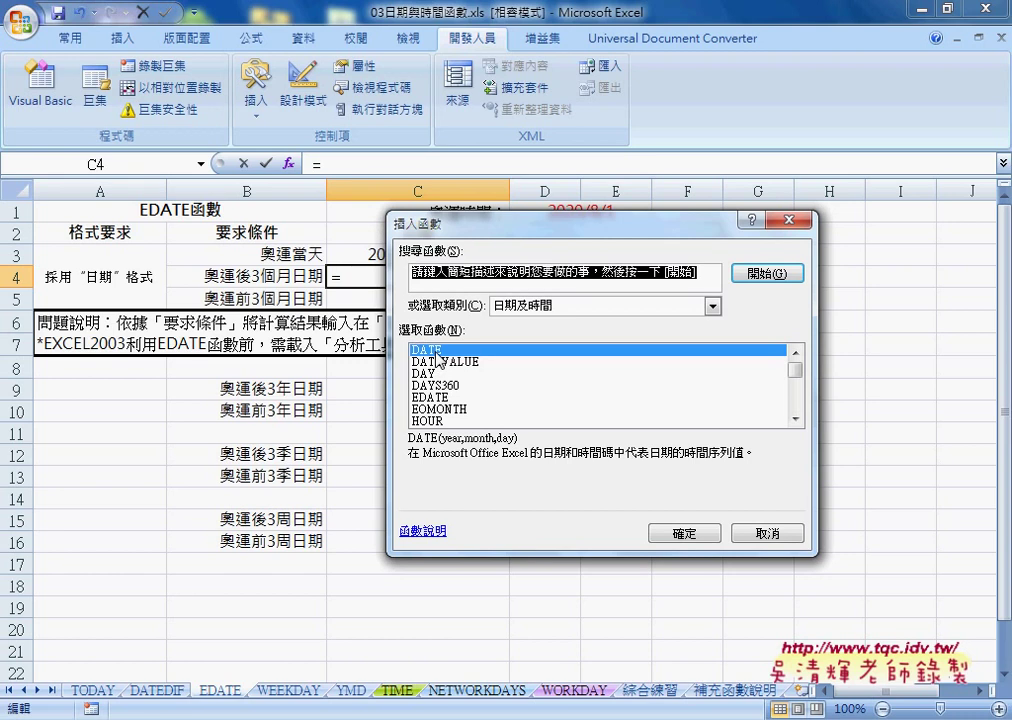
left_click(702, 534)
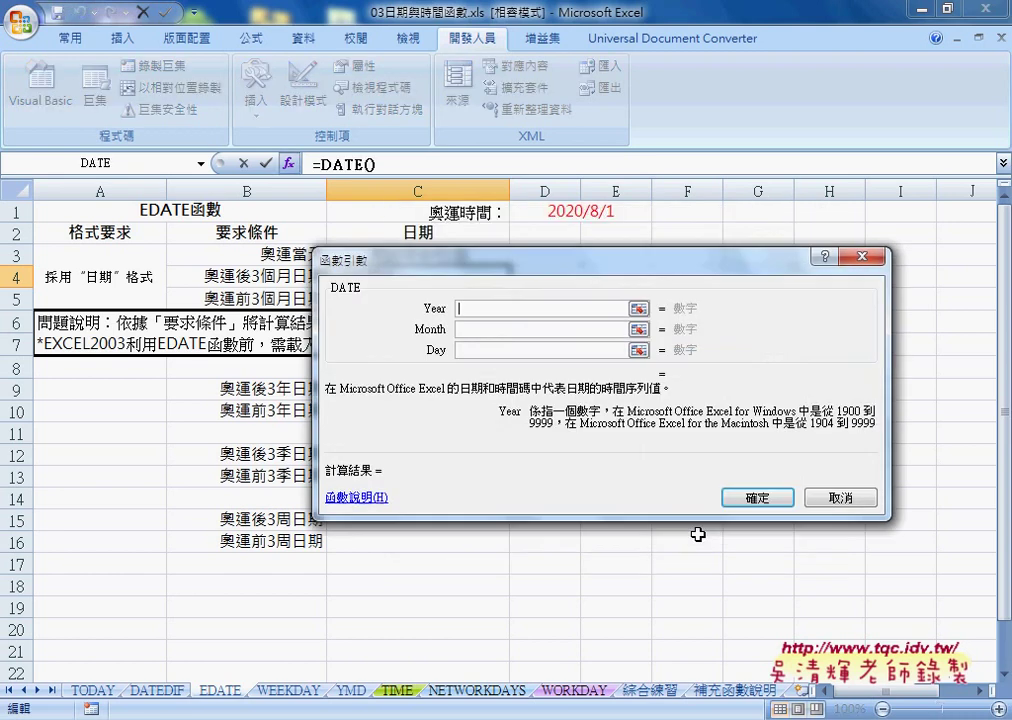
mouse_move(562, 264)
left_mouse_down()
mouse_move(538, 282)
mouse_move(550, 326)
left_mouse_up()
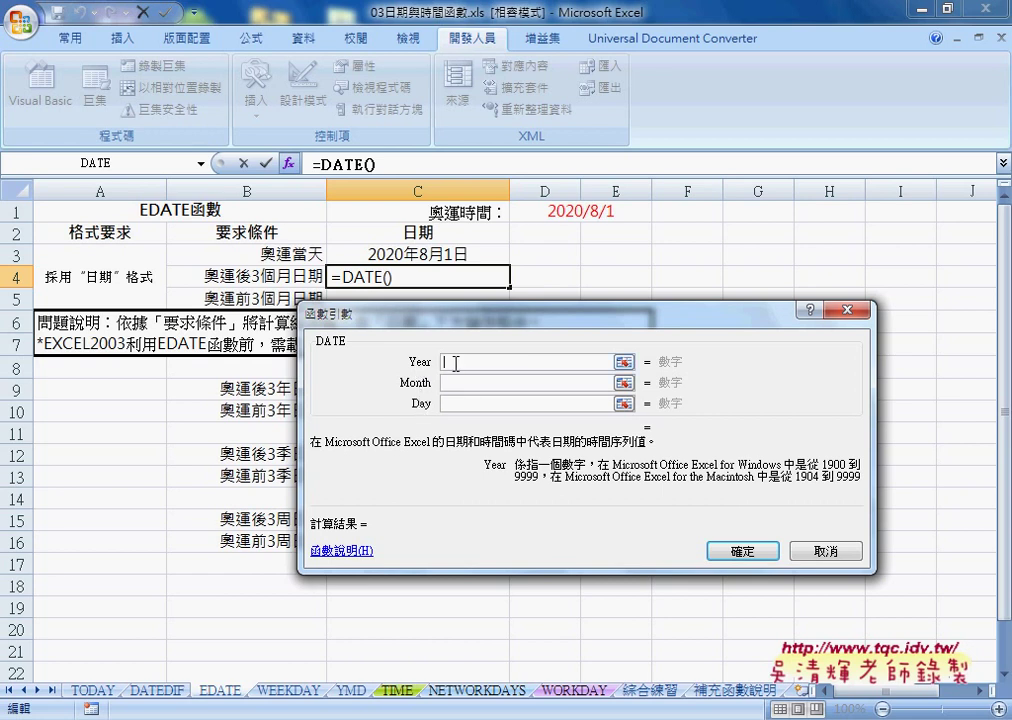
Set the DATE Year argument to year(C3) and Month to month(C3)
left_click(425, 254)
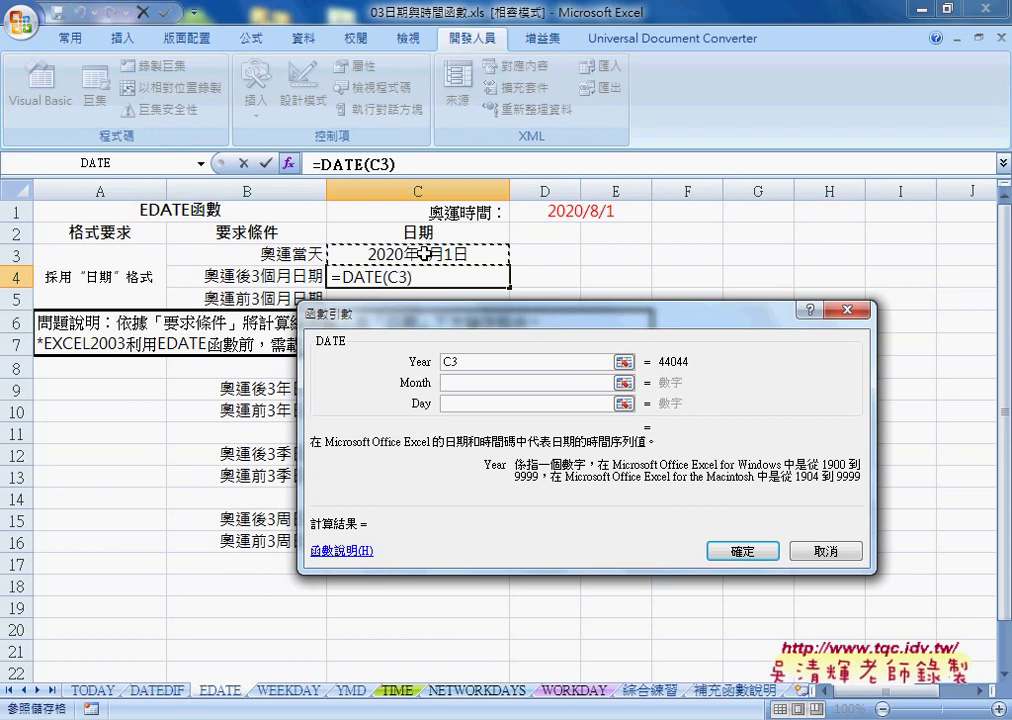
left_click(447, 362)
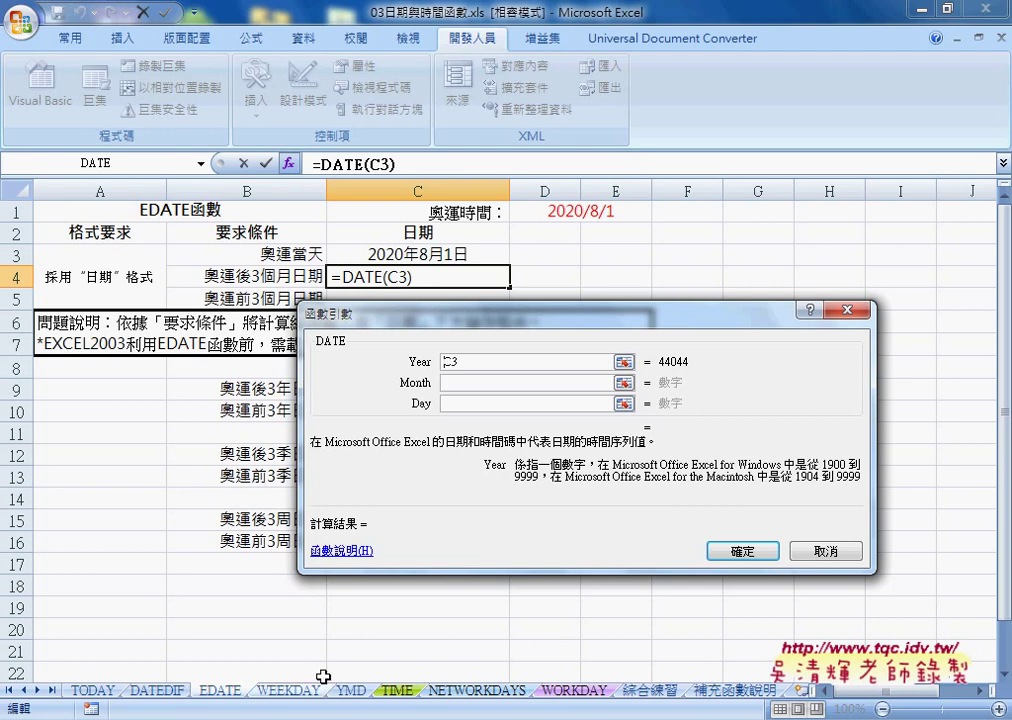
type("y")
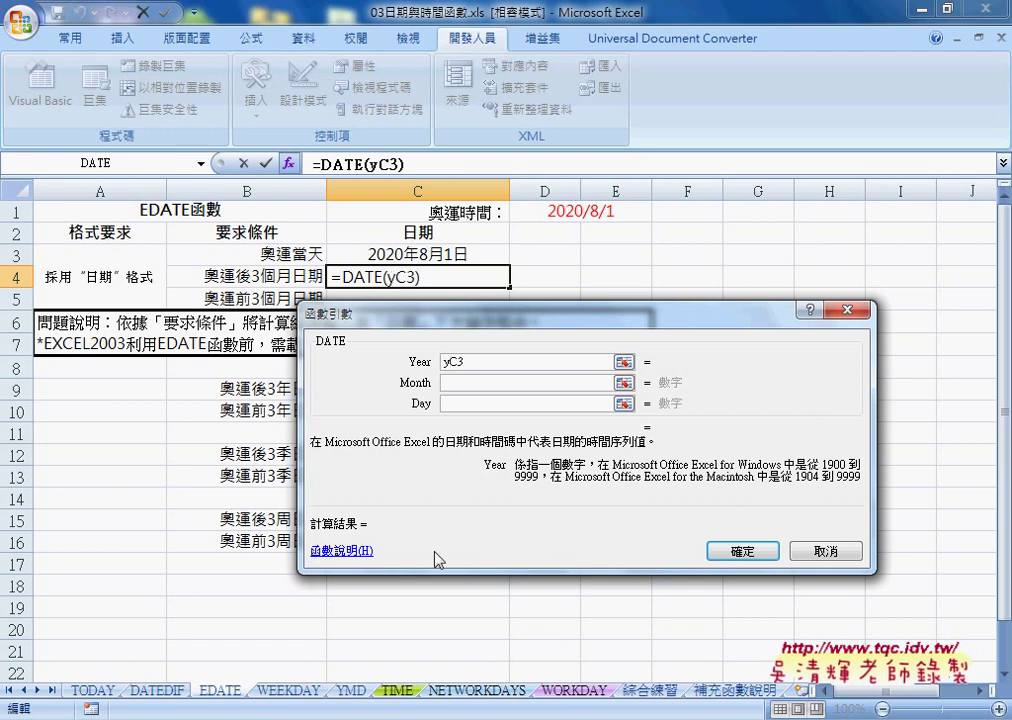
type("ear")
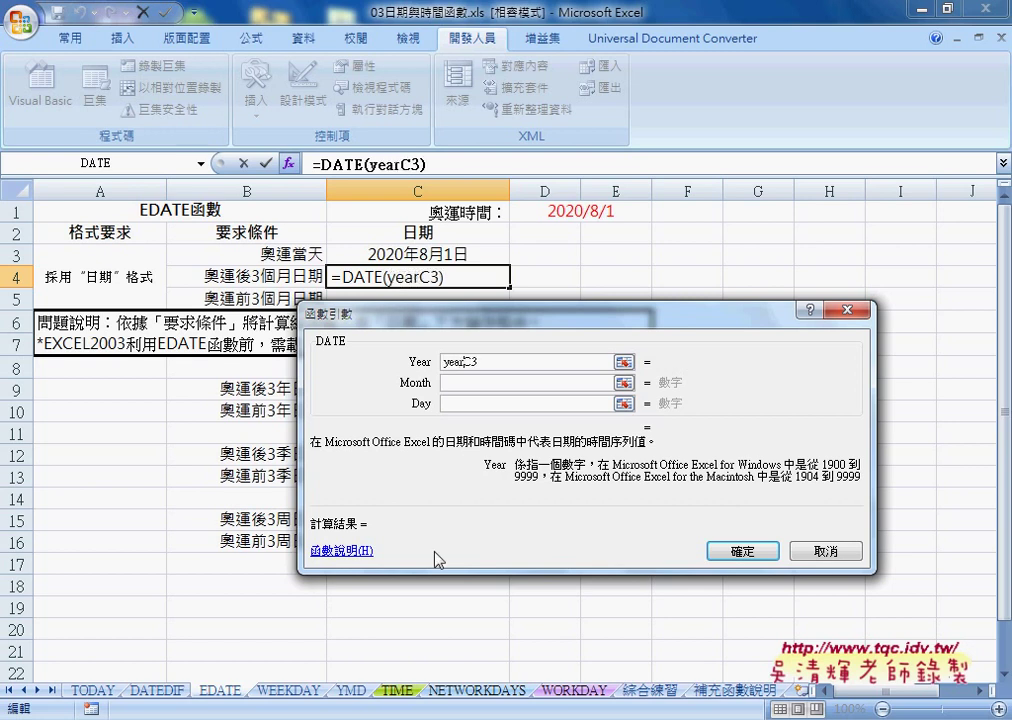
type("(C3")
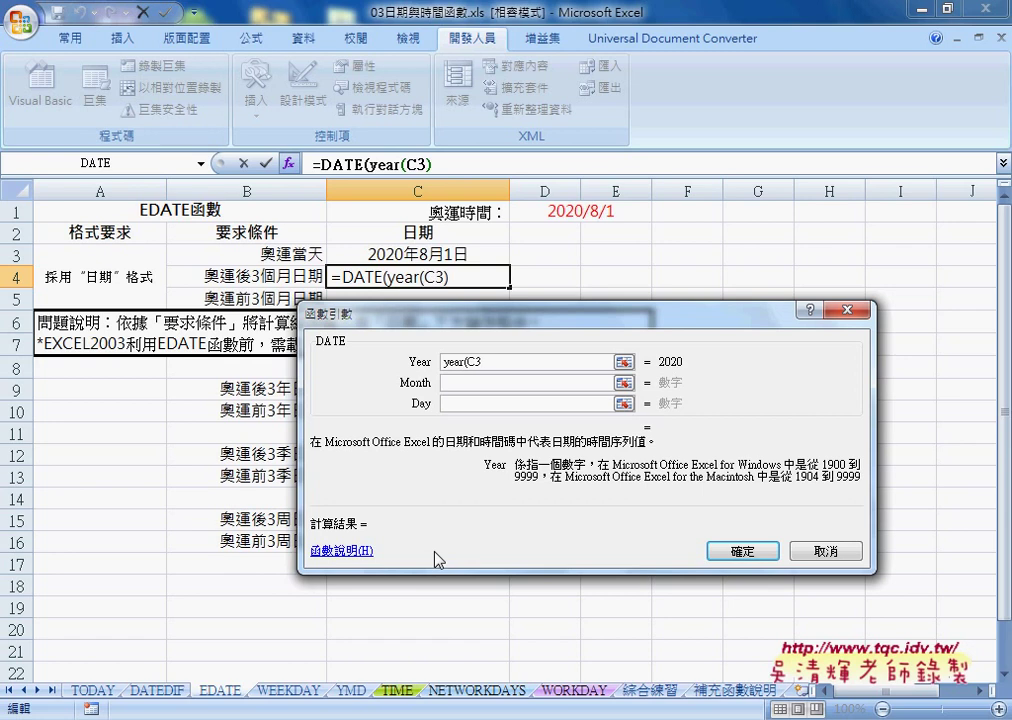
type(")")
key("Tab")
left_click(420, 256)
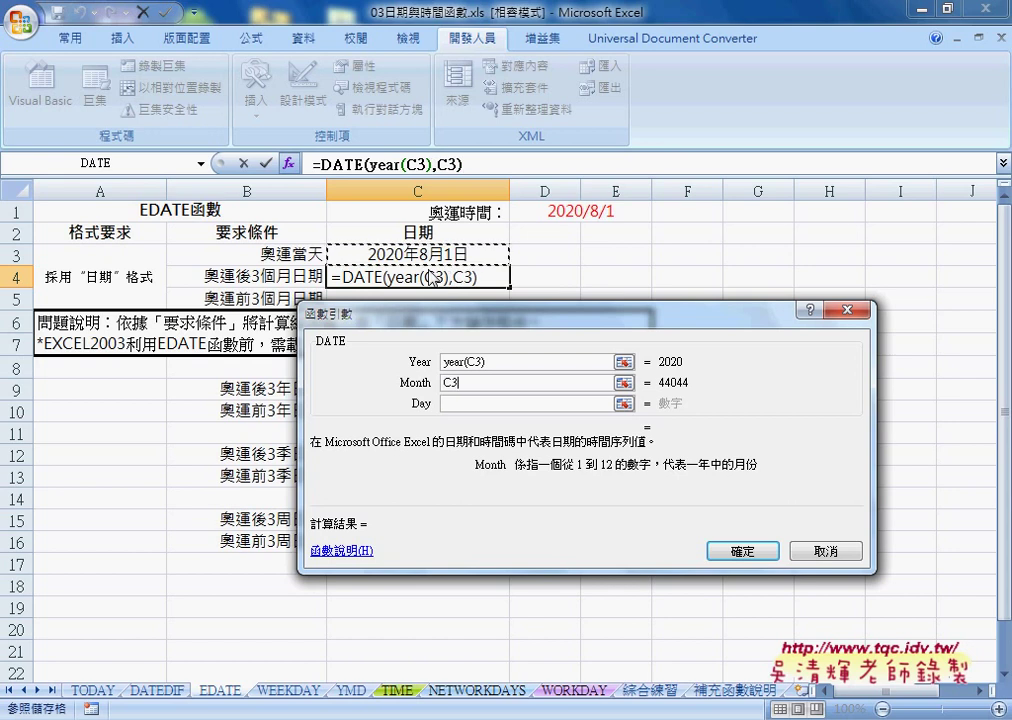
left_click(465, 383)
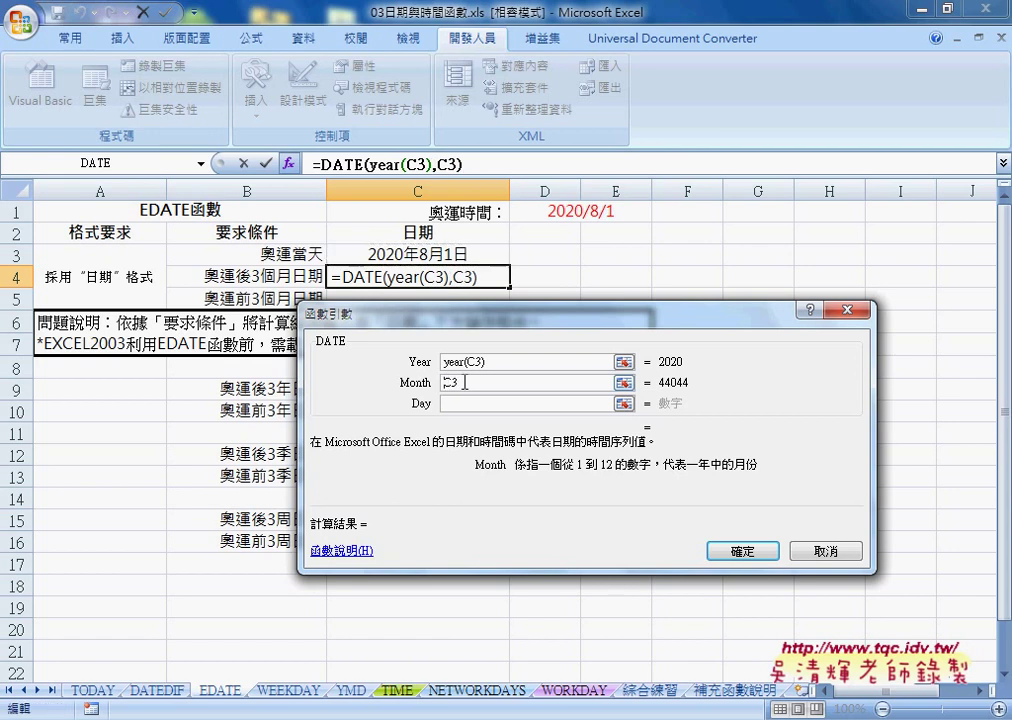
type("month")
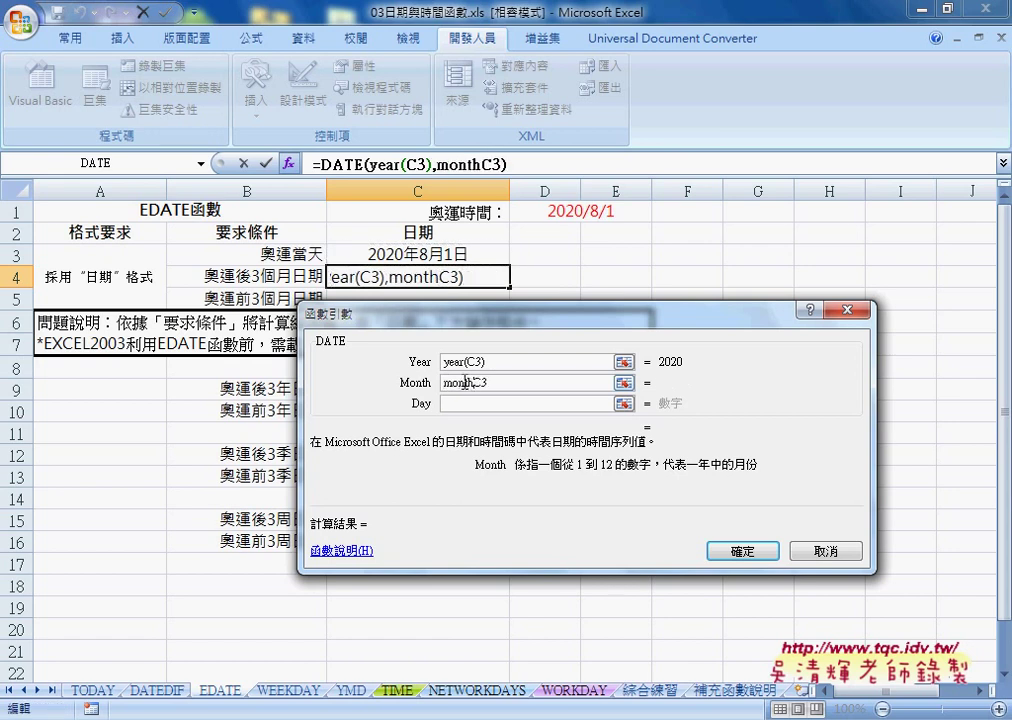
type("(")
key("End")
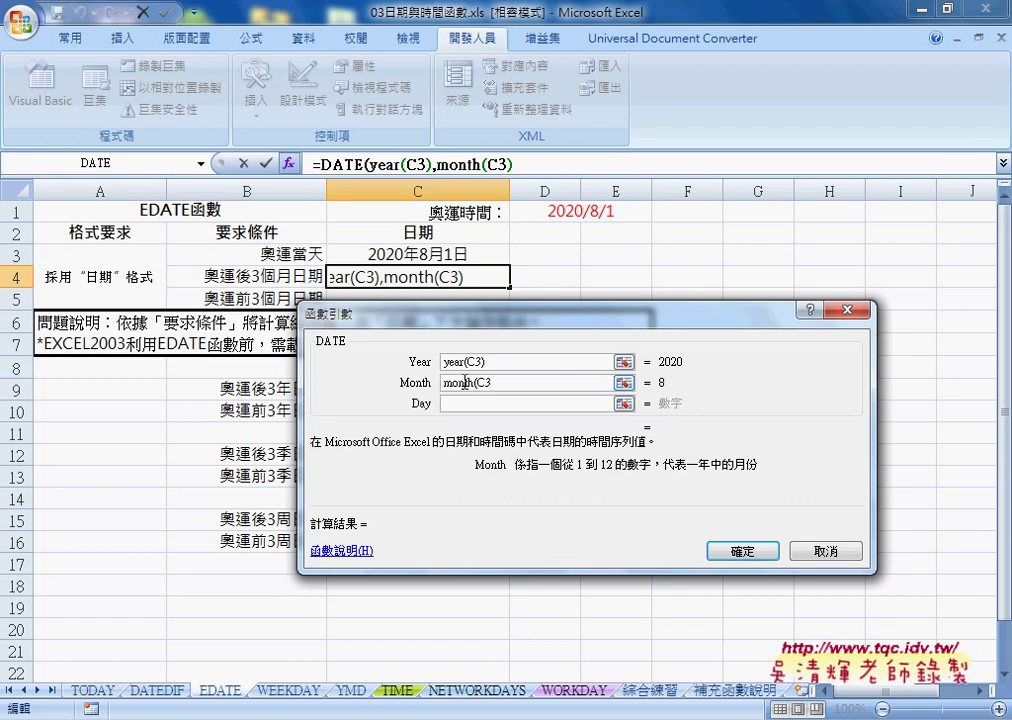
type(")")
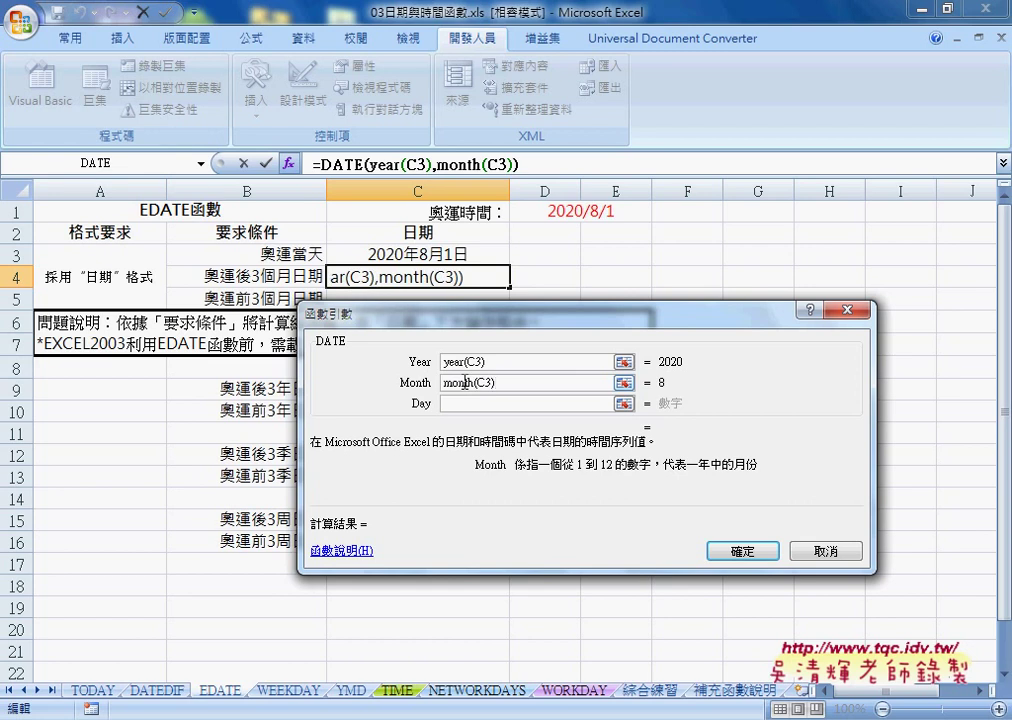
Set the Day argument to day(C3)
left_click(502, 405)
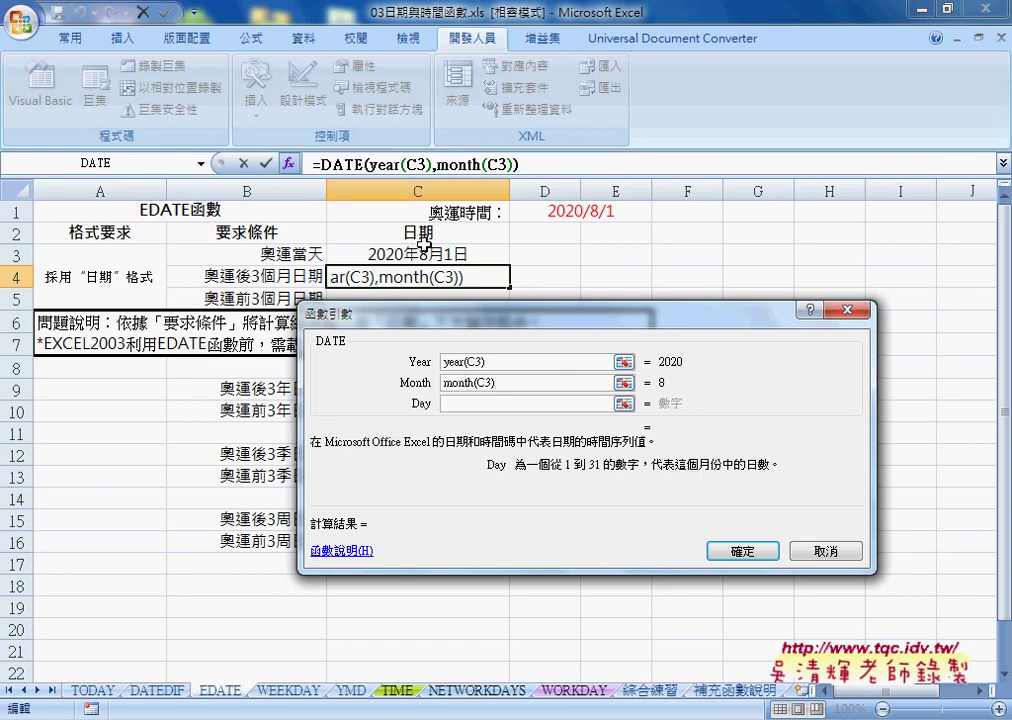
left_click(424, 245)
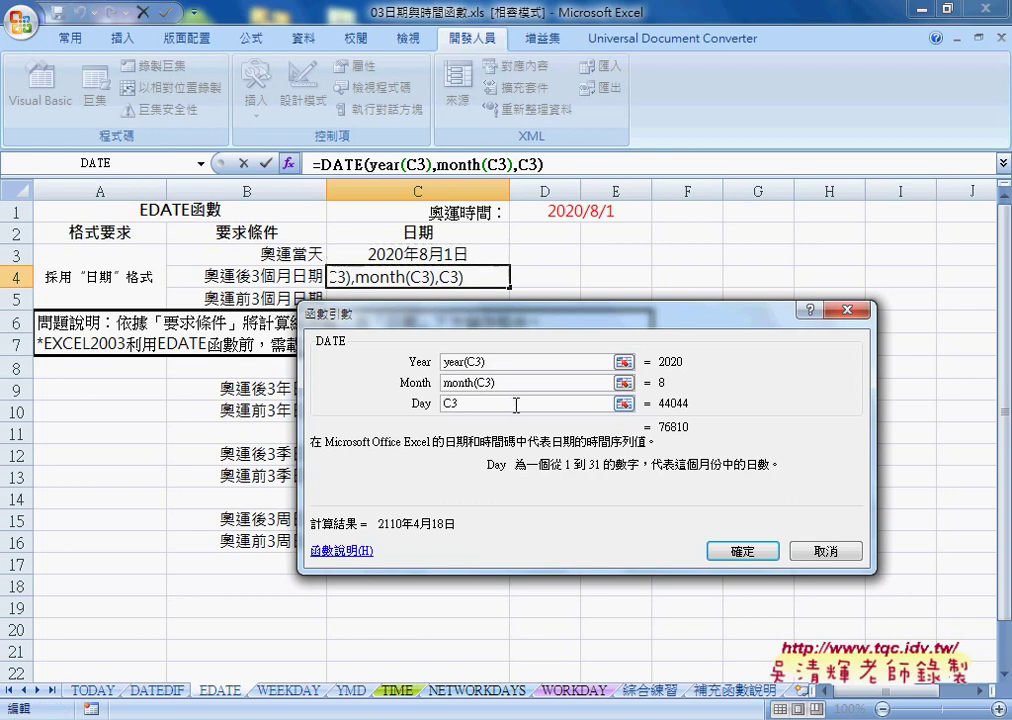
key("Home")
type("day")
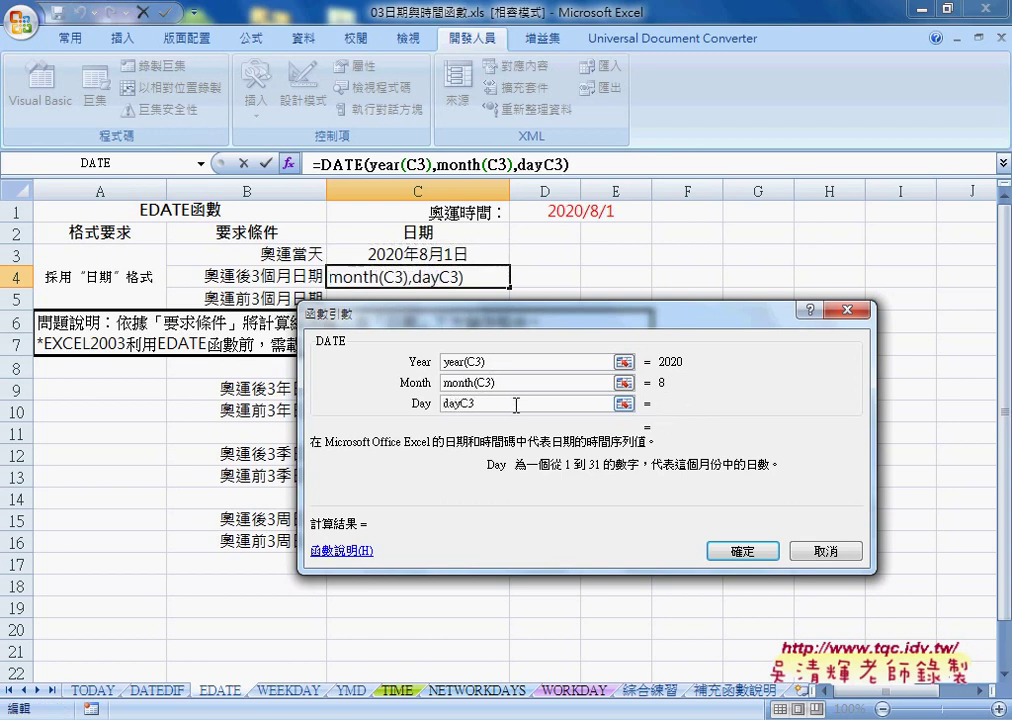
type("(")
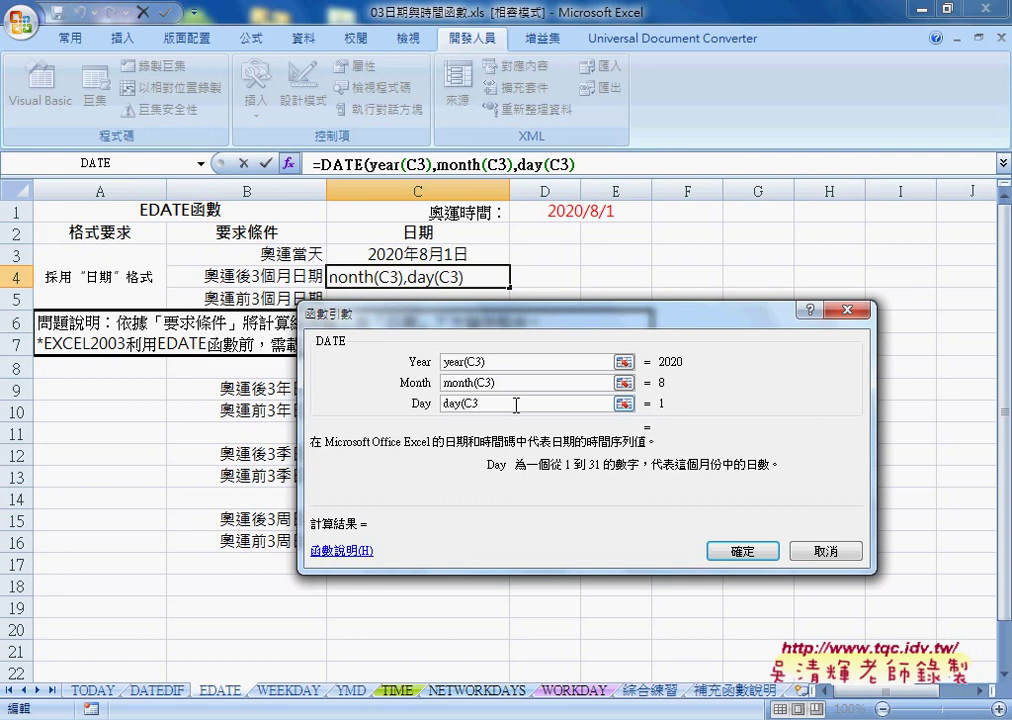
key("End")
type(")")
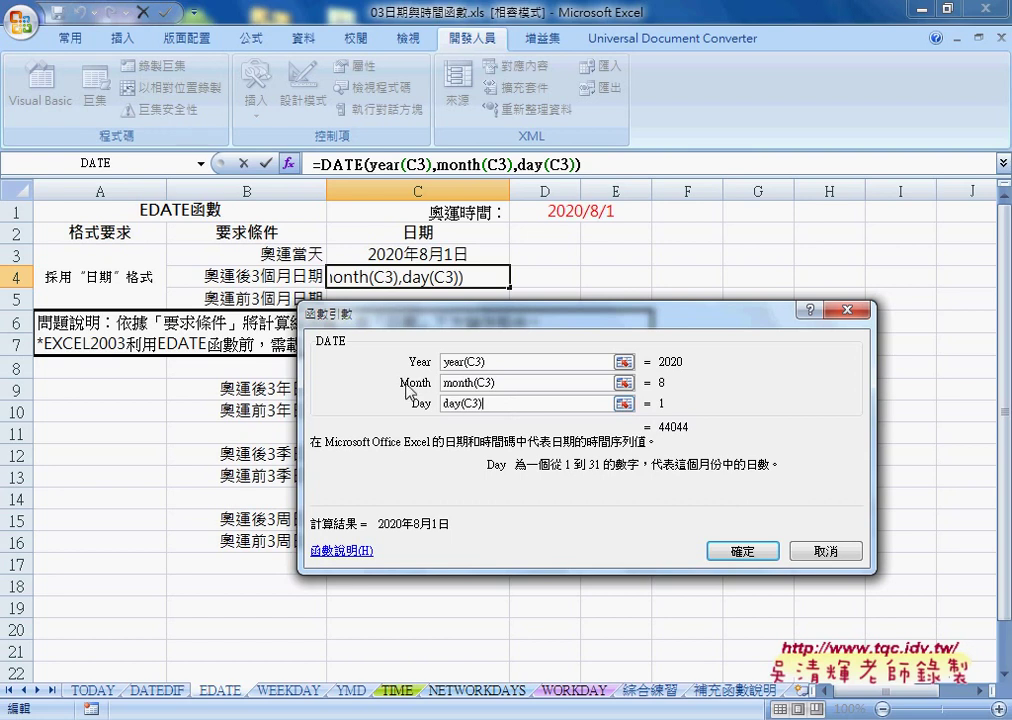
Change the Month argument to month(C3)+3 and confirm, so C4 shows 2020年11月1日
left_click(507, 384)
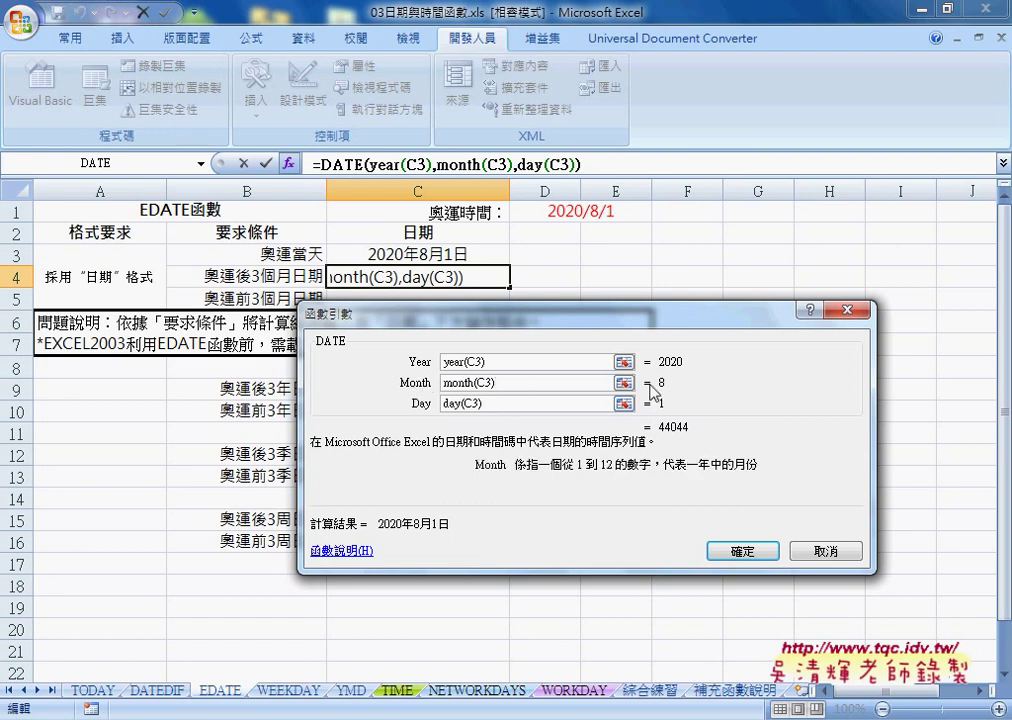
double_click(508, 383)
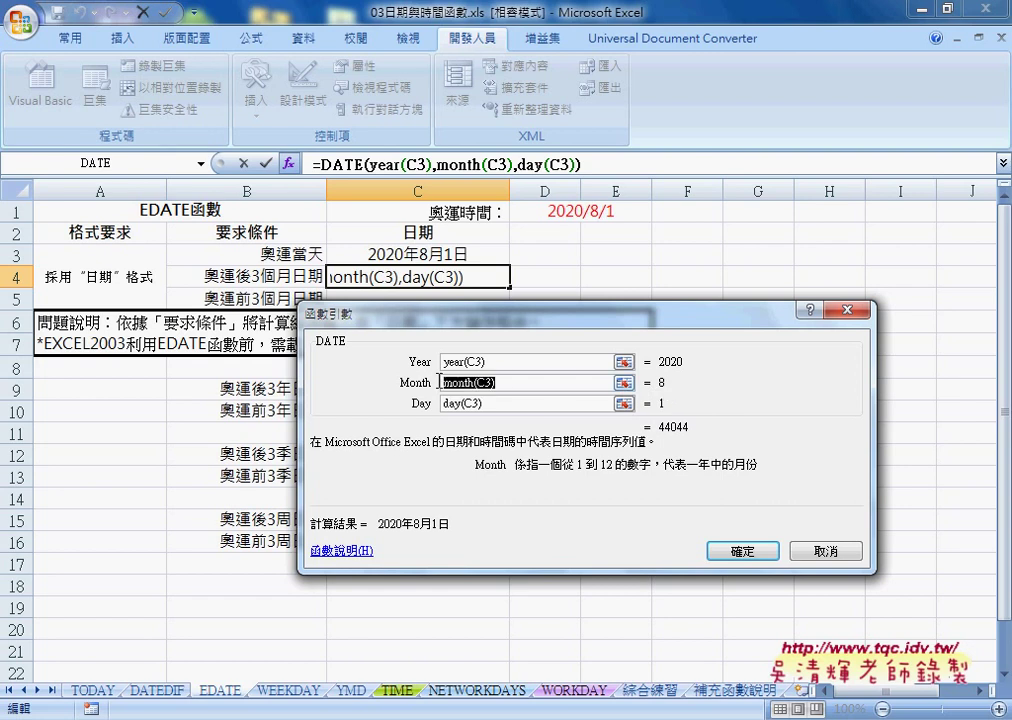
left_click(508, 383)
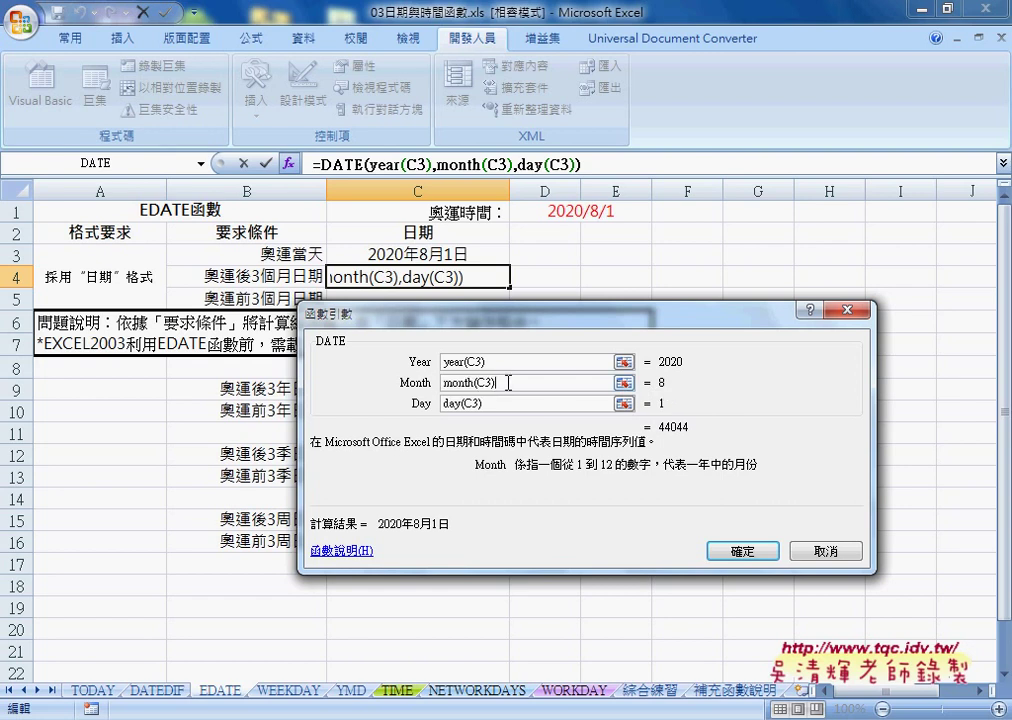
type("+3")
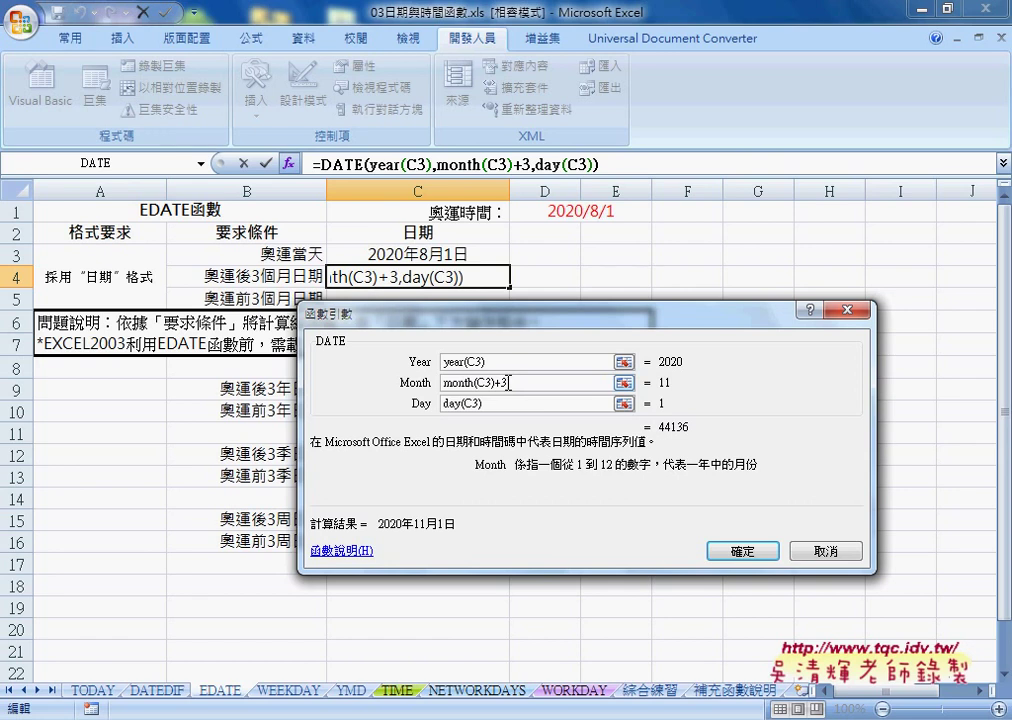
left_click(744, 550)
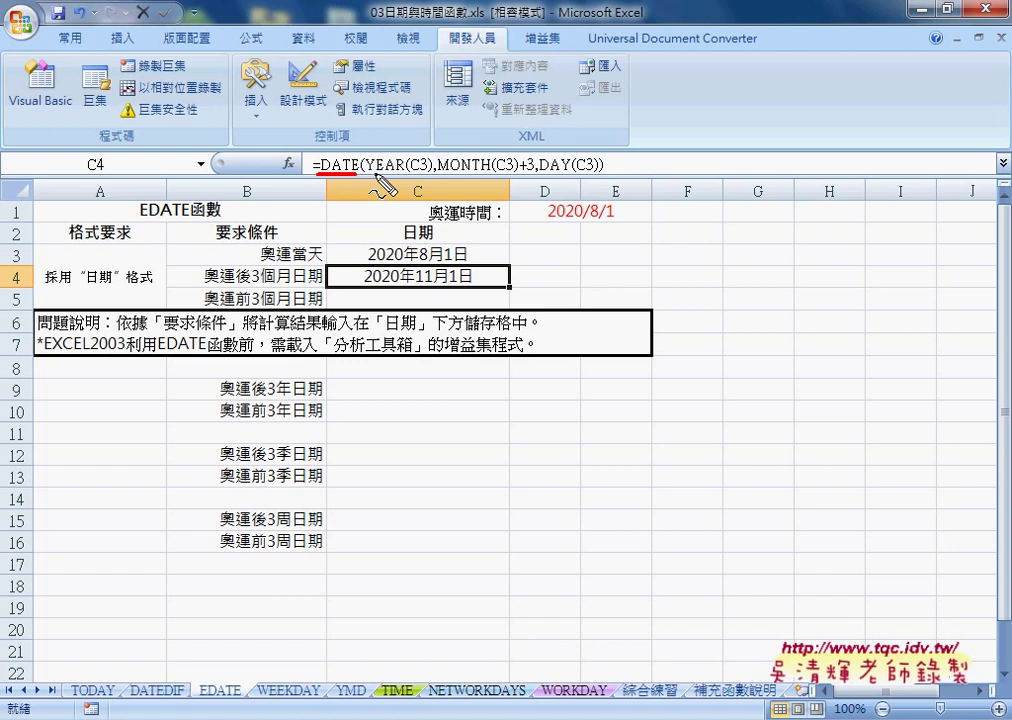
left_click_drag(372, 172, 452, 172)
left_click_drag(537, 174, 549, 174)
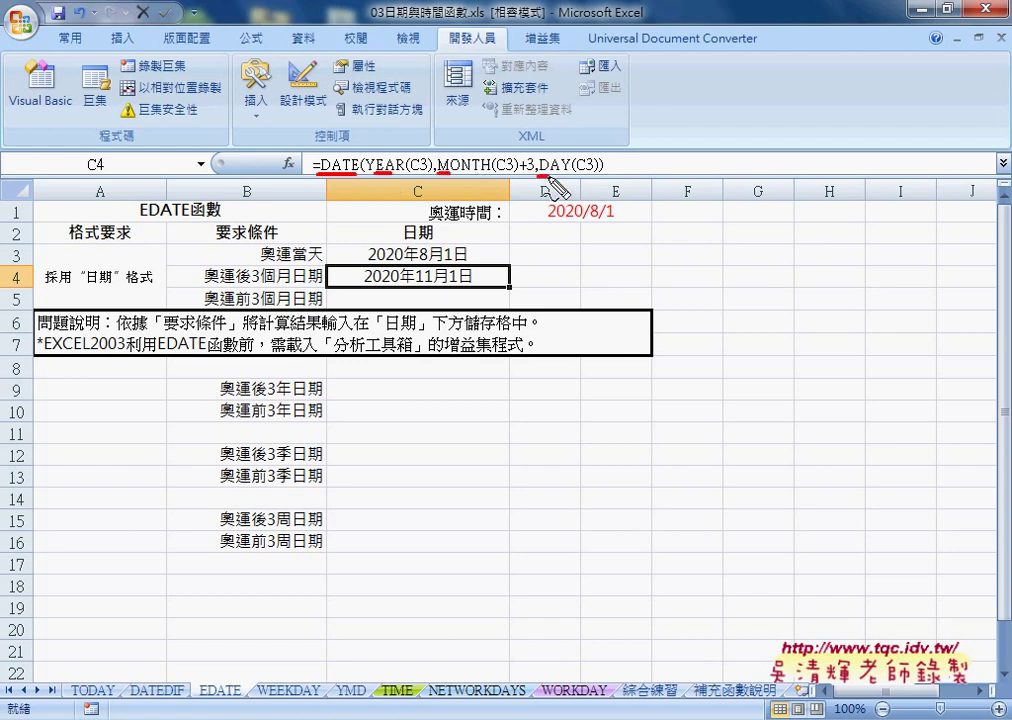
key("Escape")
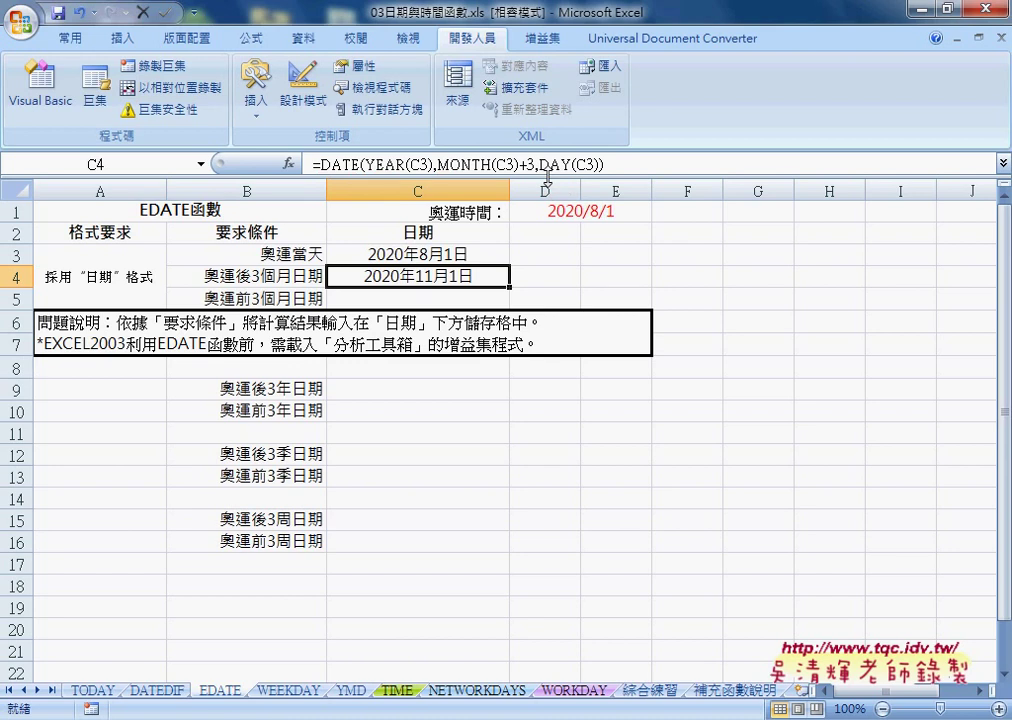
left_click(565, 276)
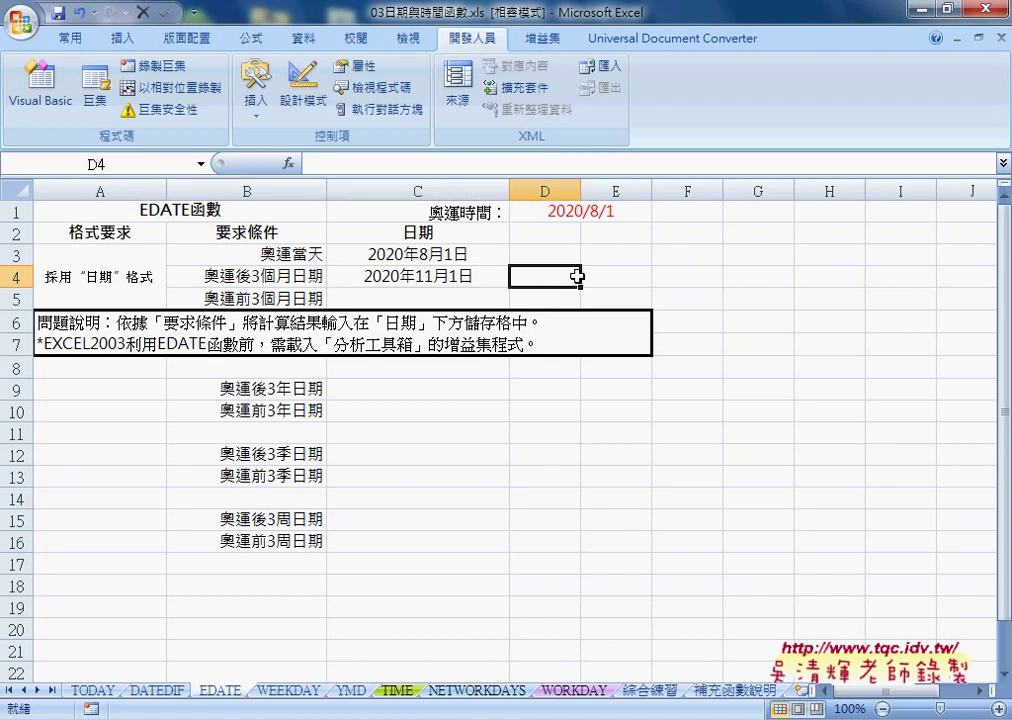
Start a formula in D4 and select EDATE in the Insert Function dialog
left_click(470, 276)
key("Right")
left_click(289, 164)
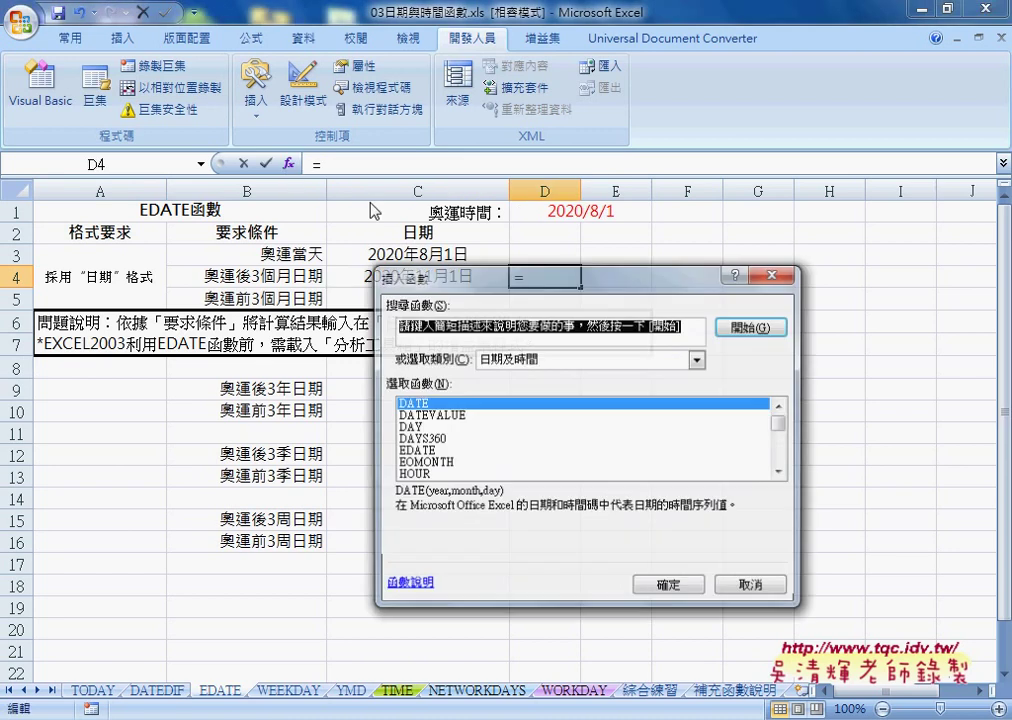
left_click(452, 451)
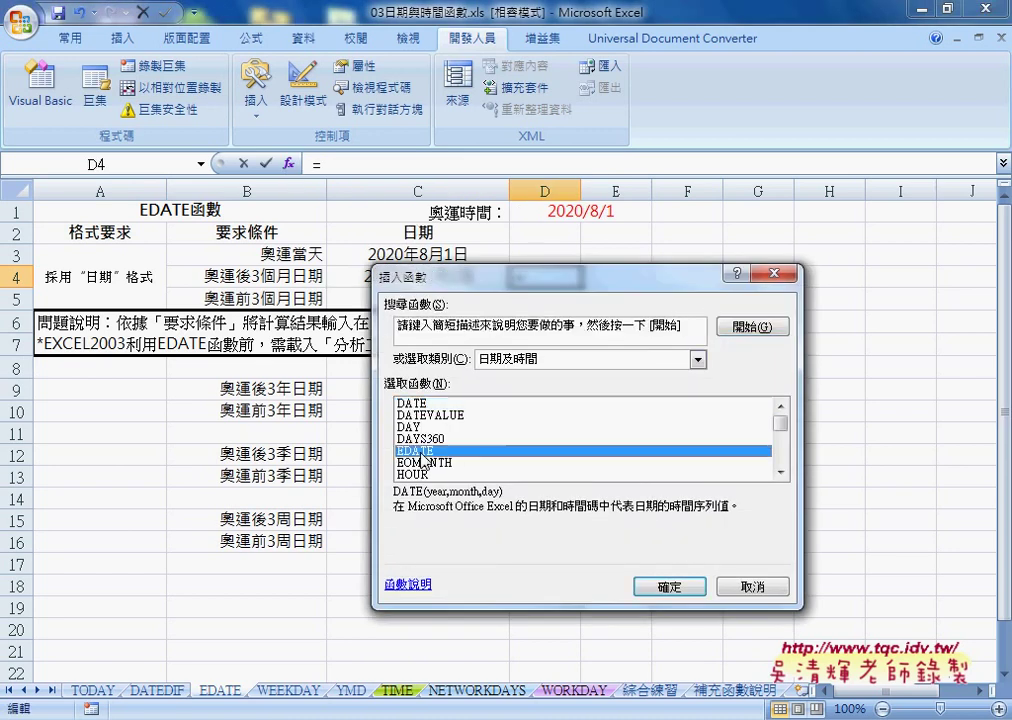
left_click_drag(563, 293, 753, 264)
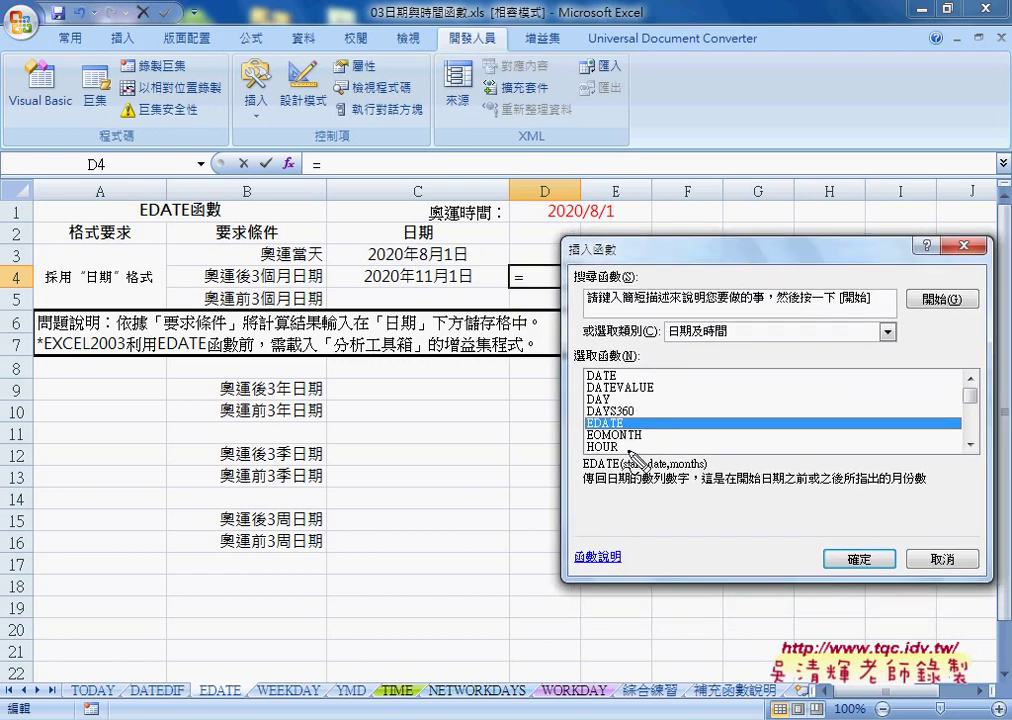
Annotate the EDATE entry and underline EXCEL2003 and 分析工具箱 in the row 7 note, then clear the drawings
left_click_drag(630, 418, 628, 432)
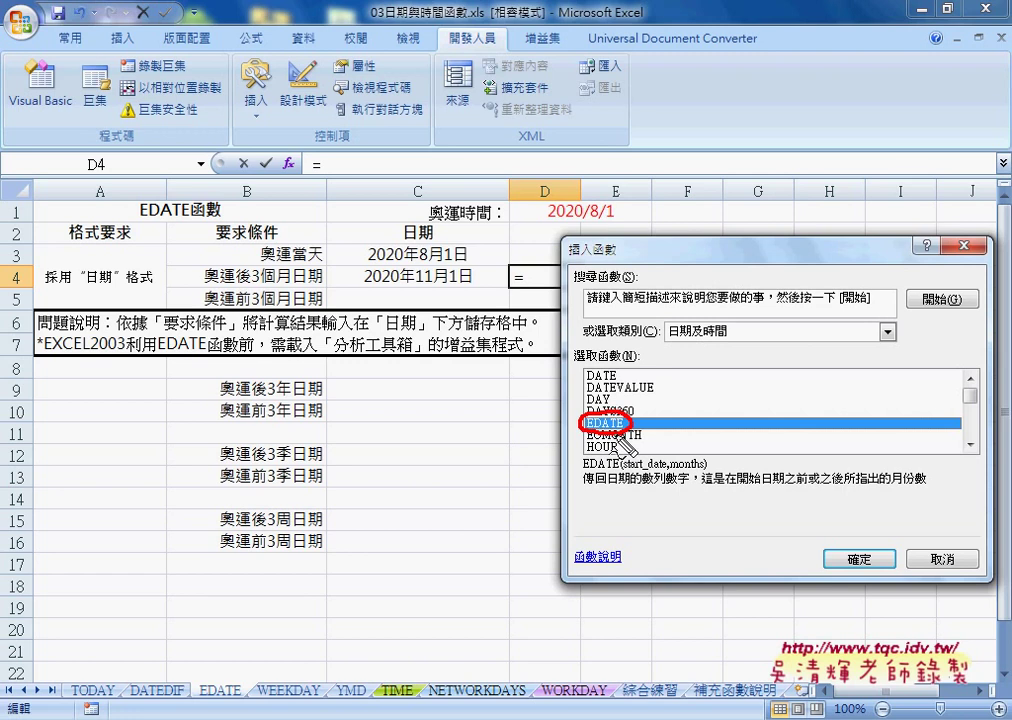
left_click_drag(515, 404, 576, 432)
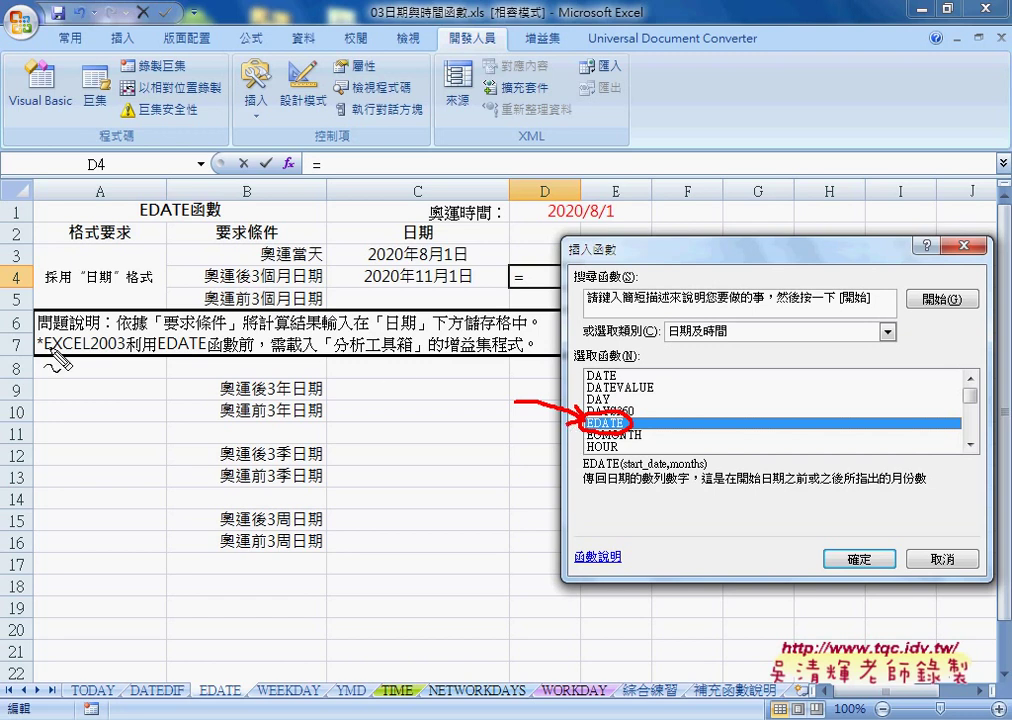
left_click_drag(45, 350, 122, 351)
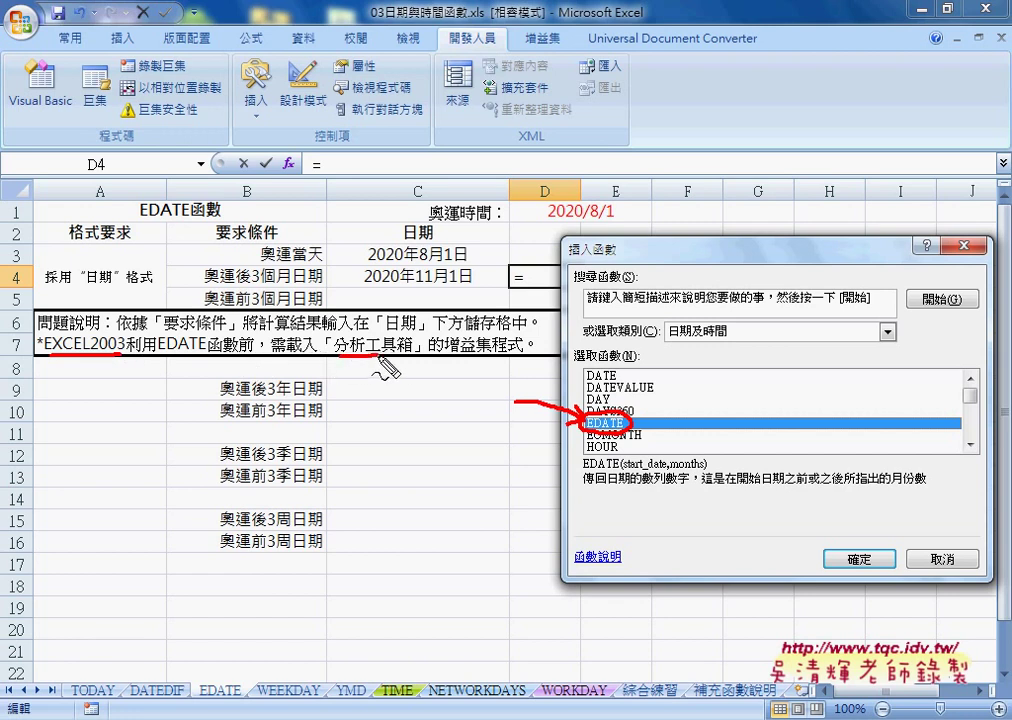
left_click_drag(335, 354, 512, 352)
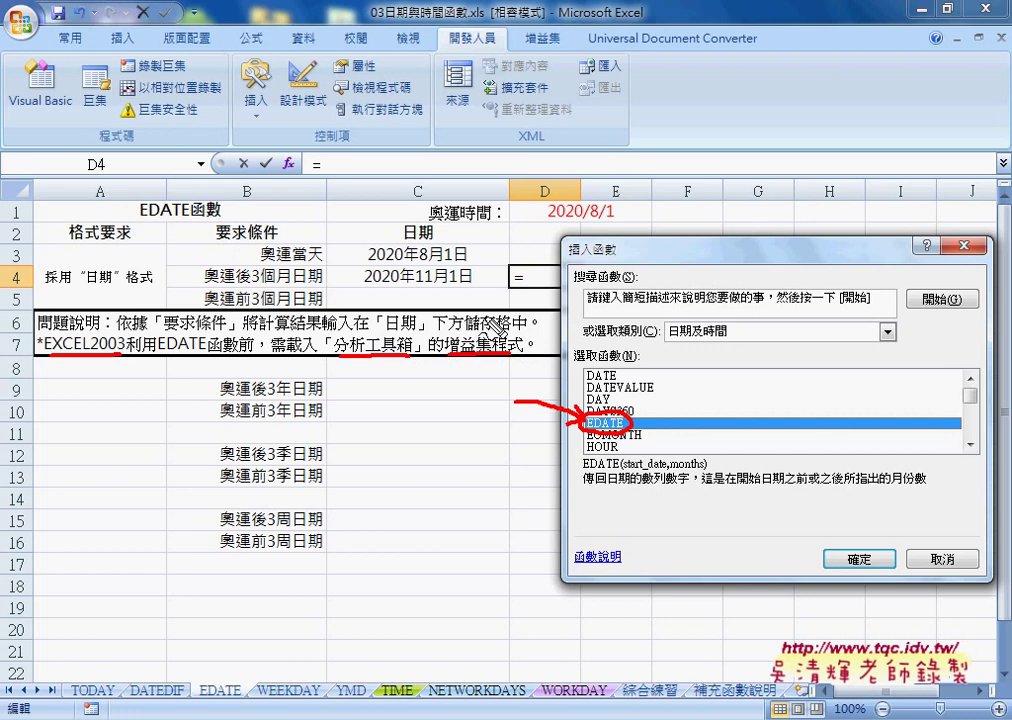
key("Escape")
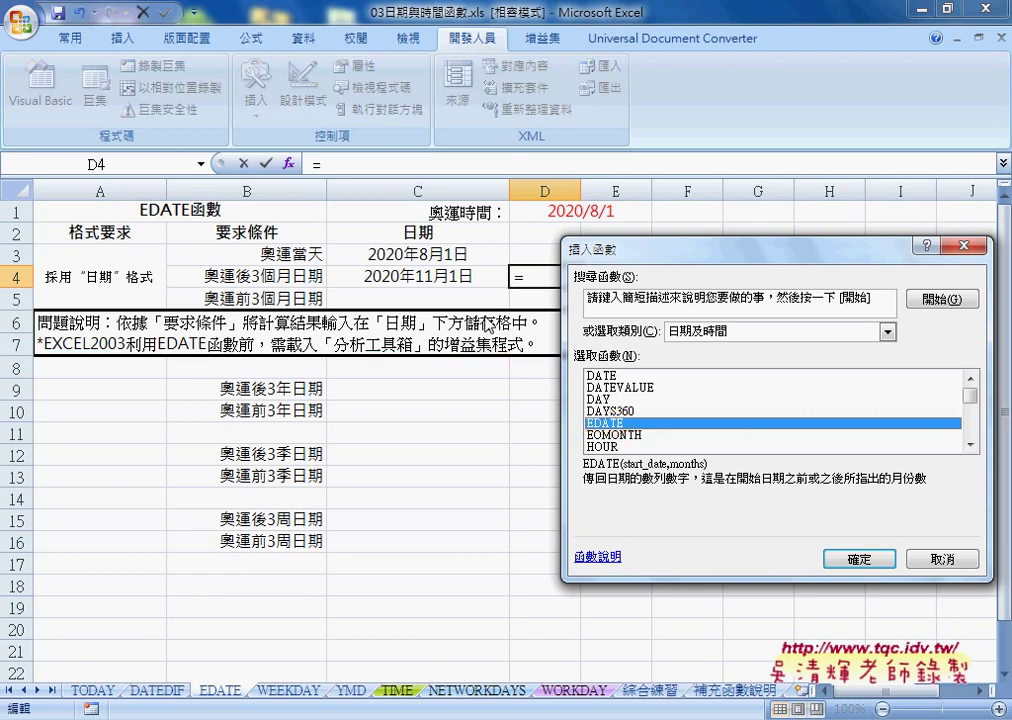
Enter =EDATE(C3,3) in D4 with Start_date C3 and Months 3
left_click(858, 559)
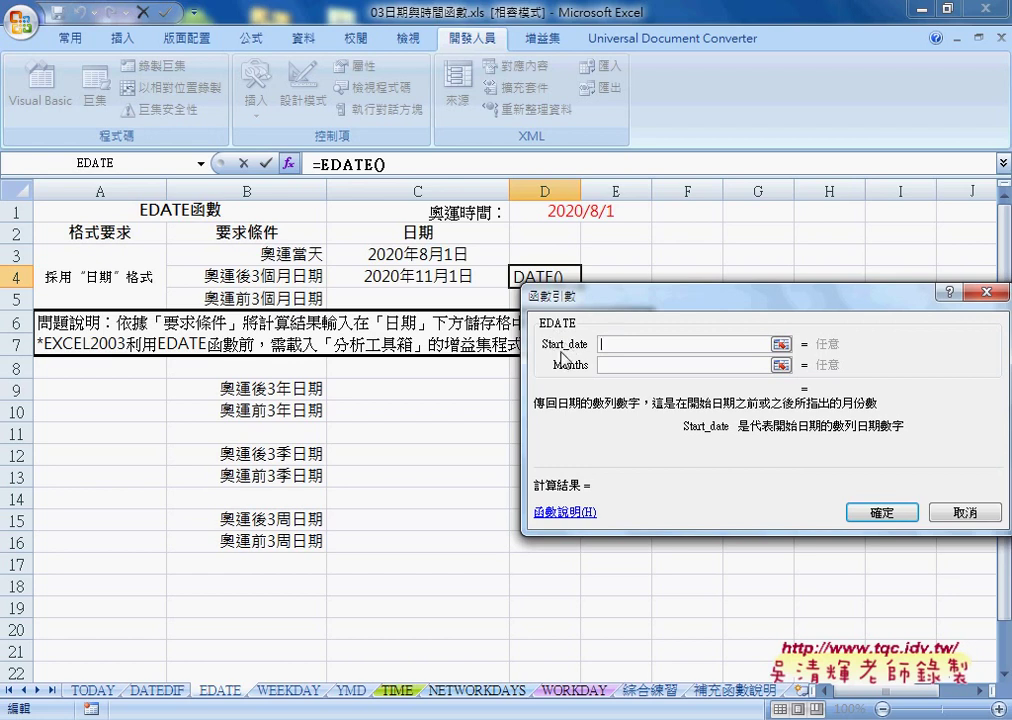
left_click(421, 256)
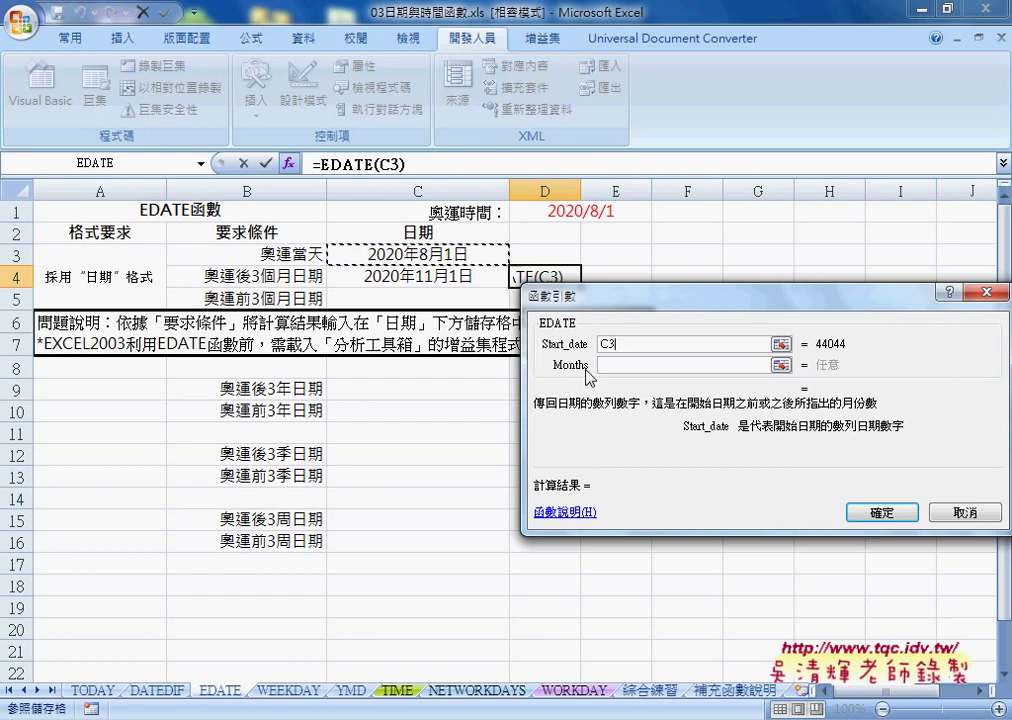
left_click(623, 366)
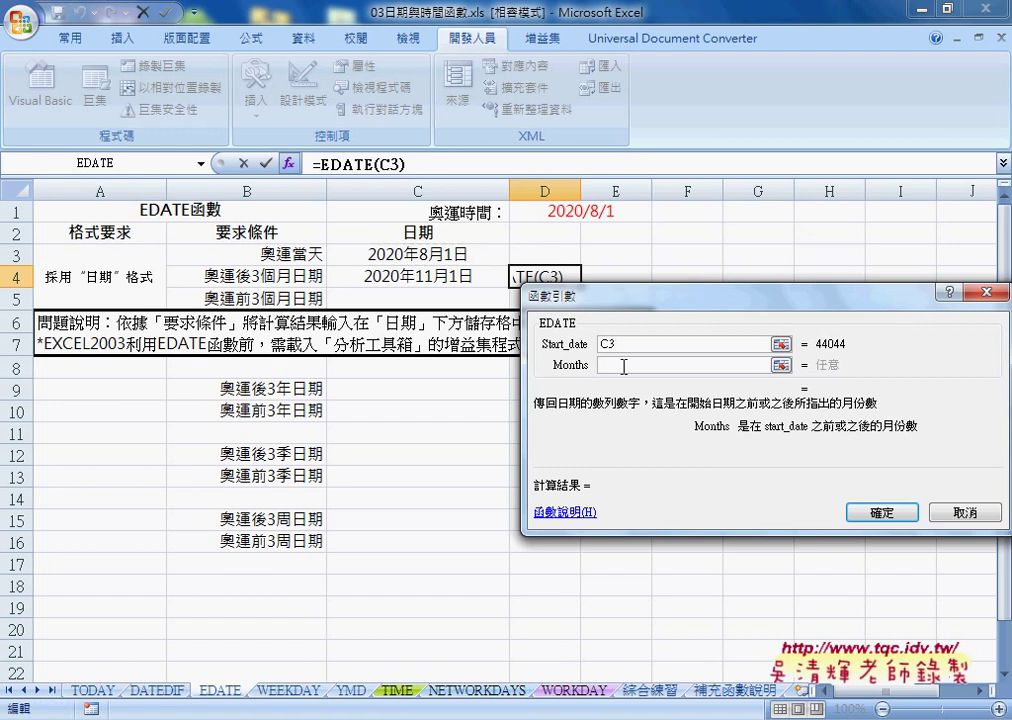
type("3")
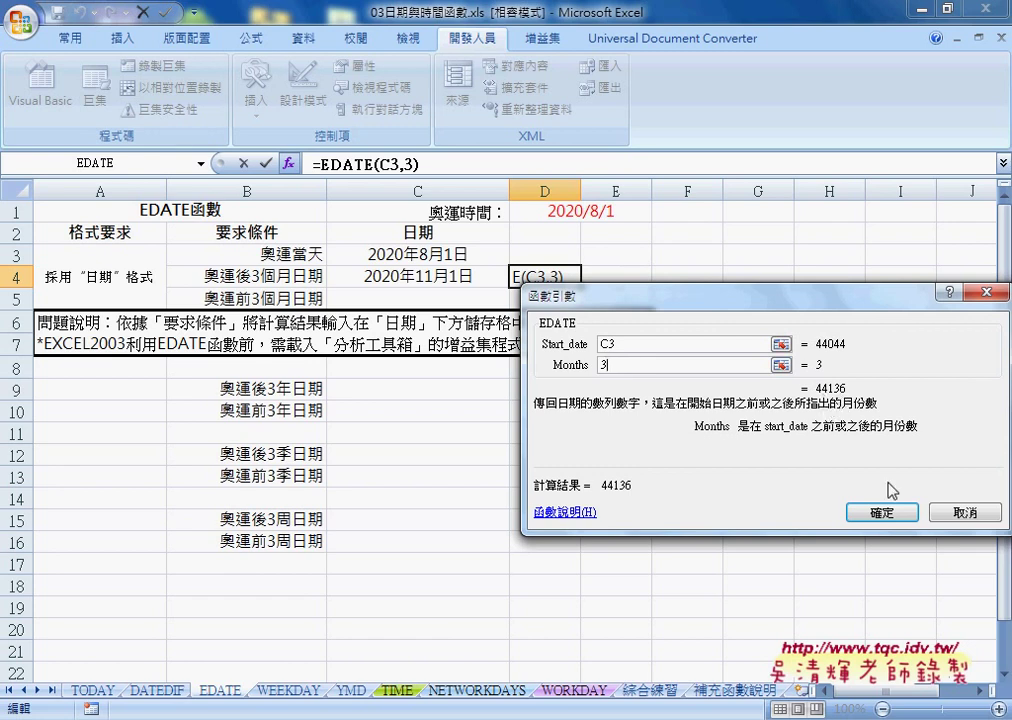
left_click(890, 512)
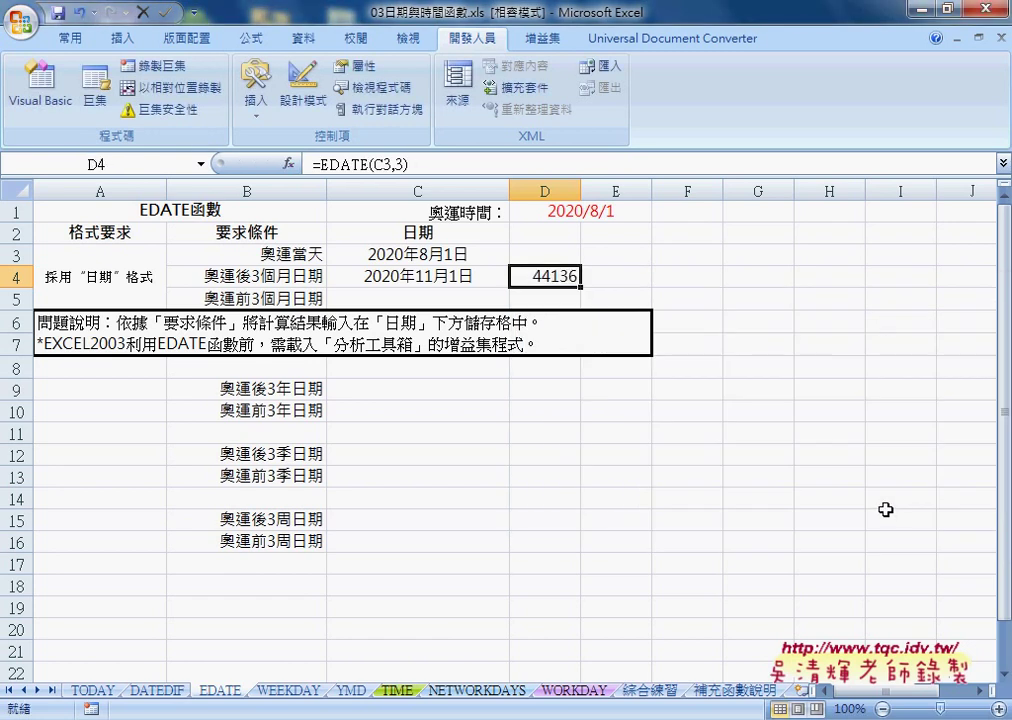
Apply the 日期 date format to D4 so it reads 2020/11/1
right_click(558, 277)
left_click(640, 539)
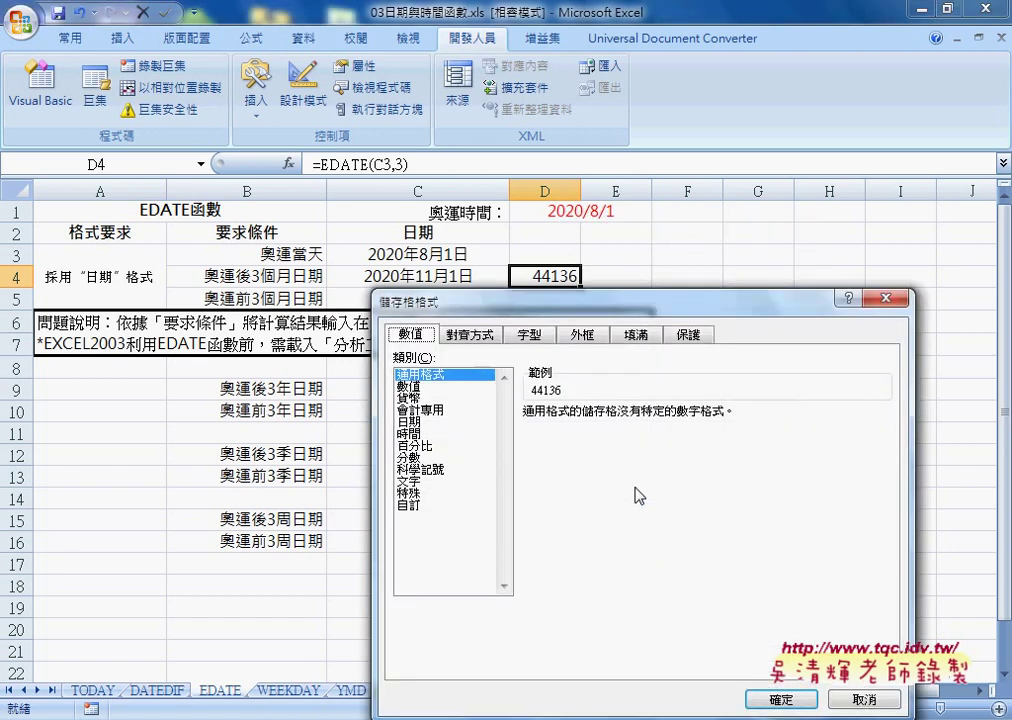
left_click(408, 422)
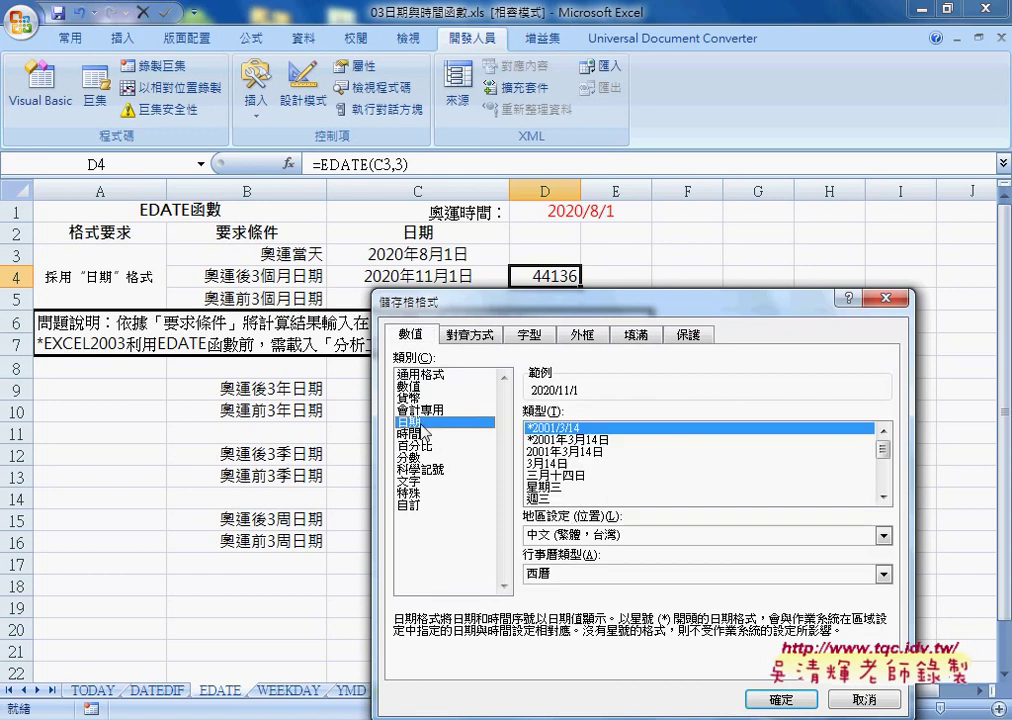
left_click(767, 699)
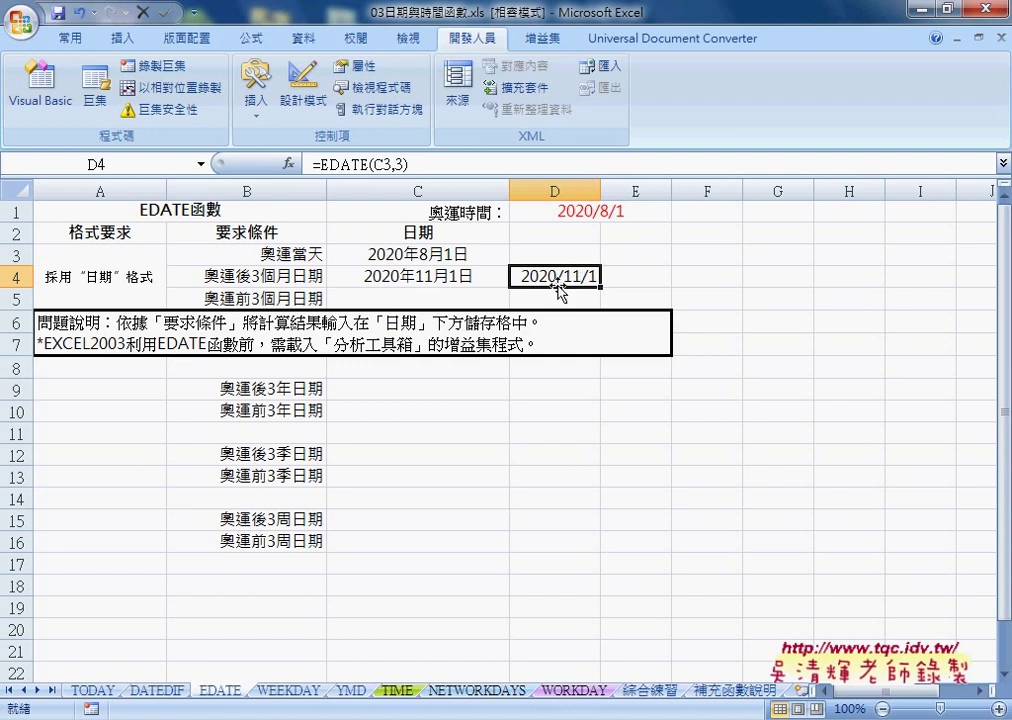
left_click(467, 298)
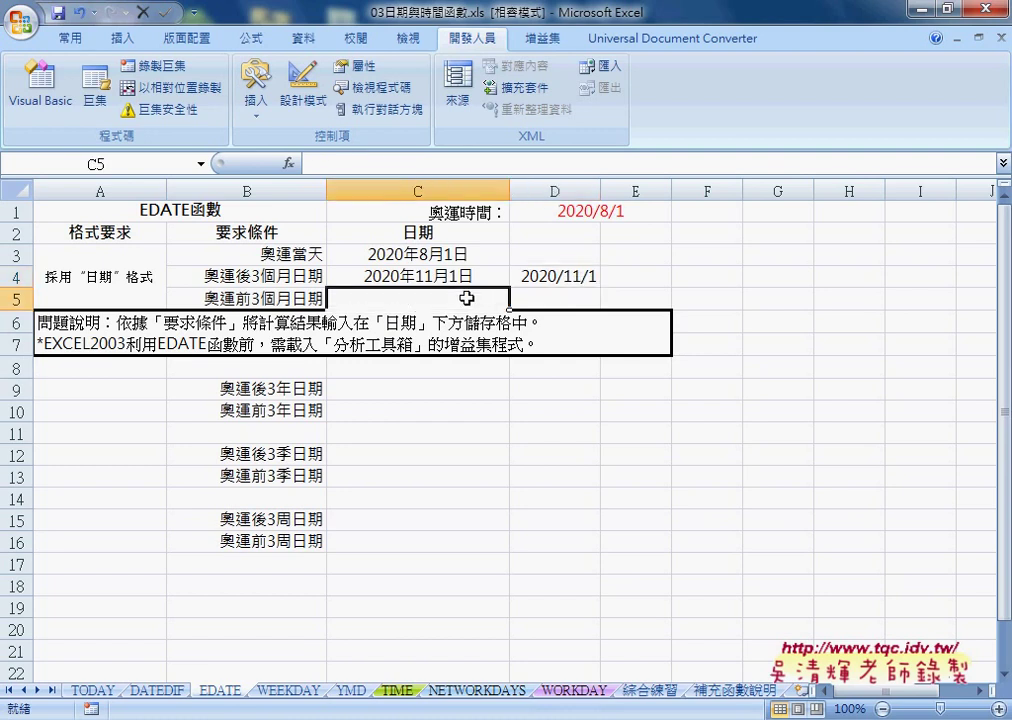
Copy C4's DATE formula into C5 and change MONTH(C3)+3 to MONTH(C3)-3
left_click(390, 278)
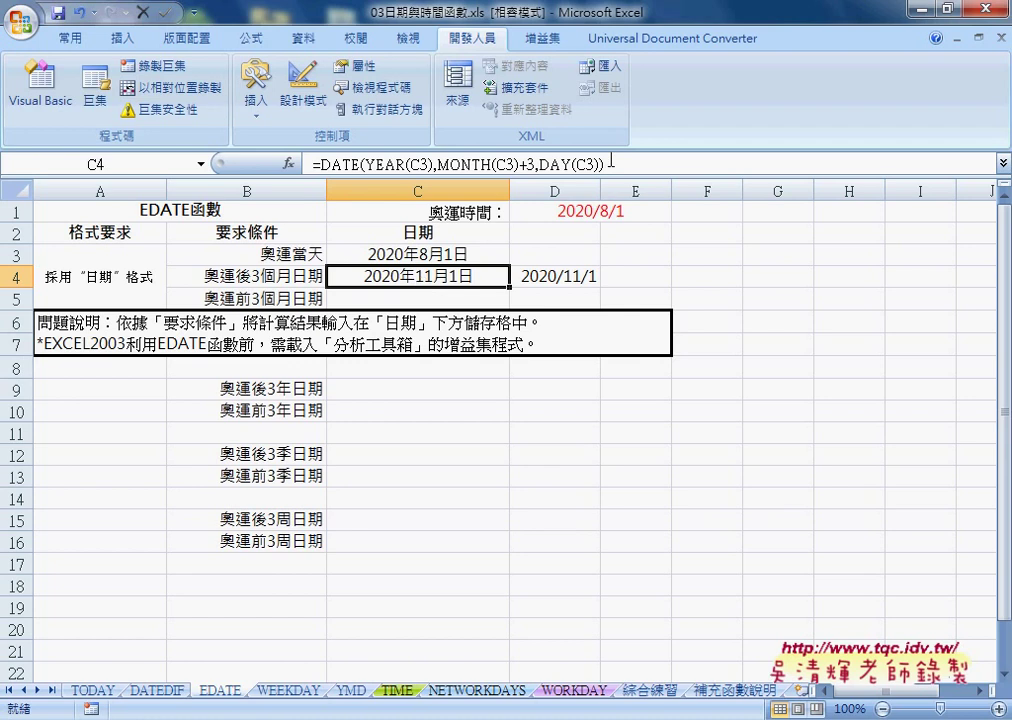
left_click_drag(611, 161, 313, 162)
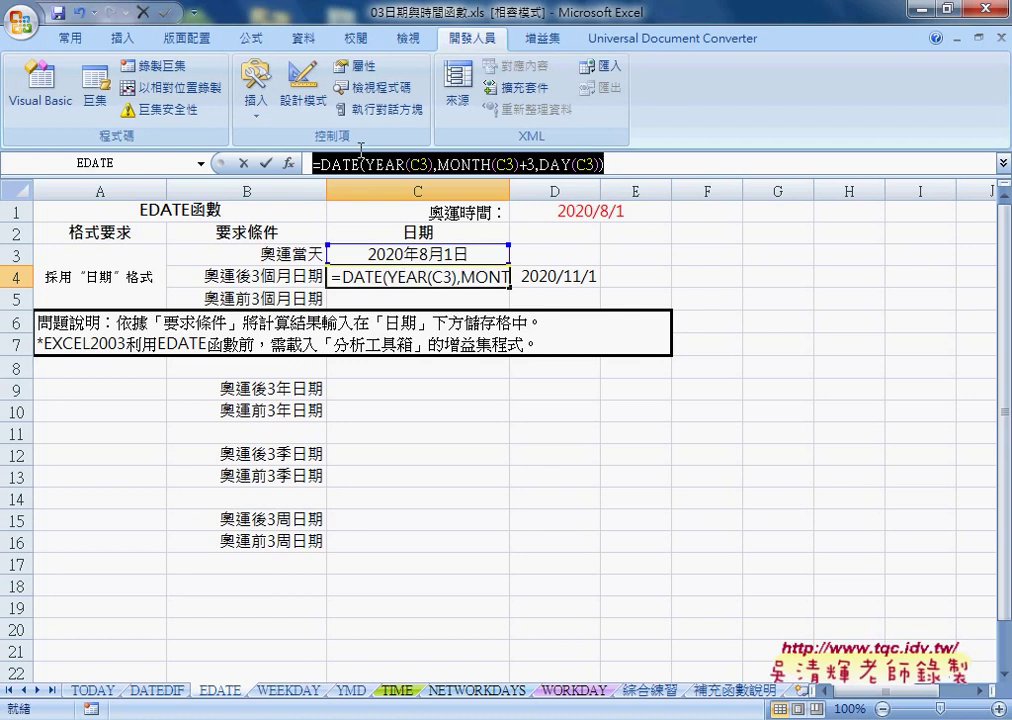
left_click(268, 161)
left_click(394, 292)
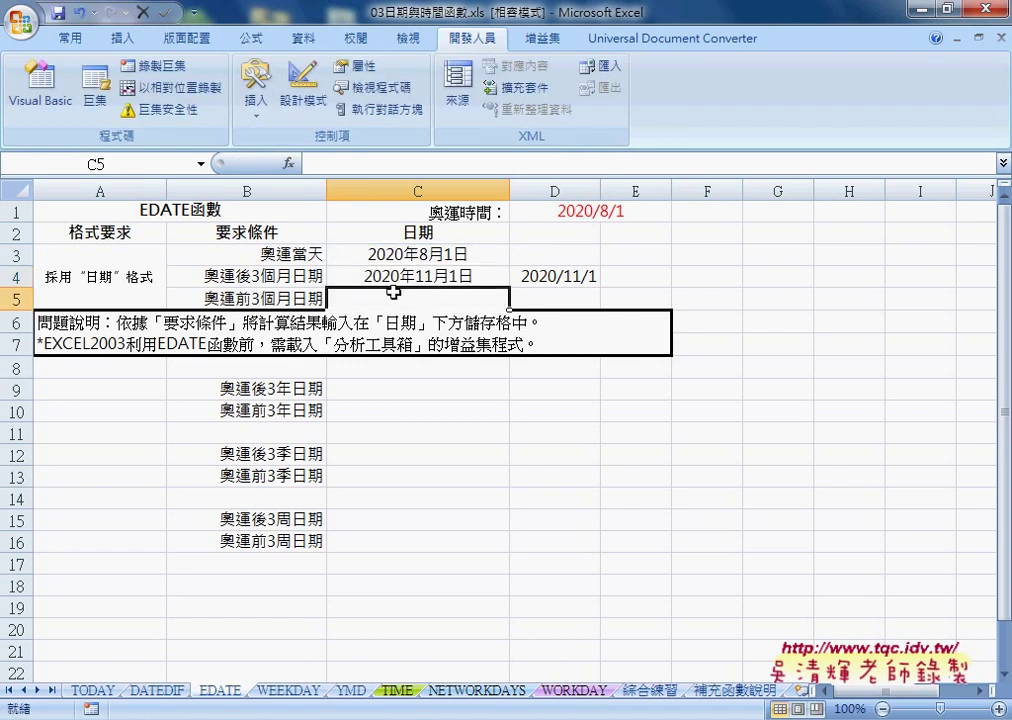
left_click(410, 163)
key("ctrl+v")
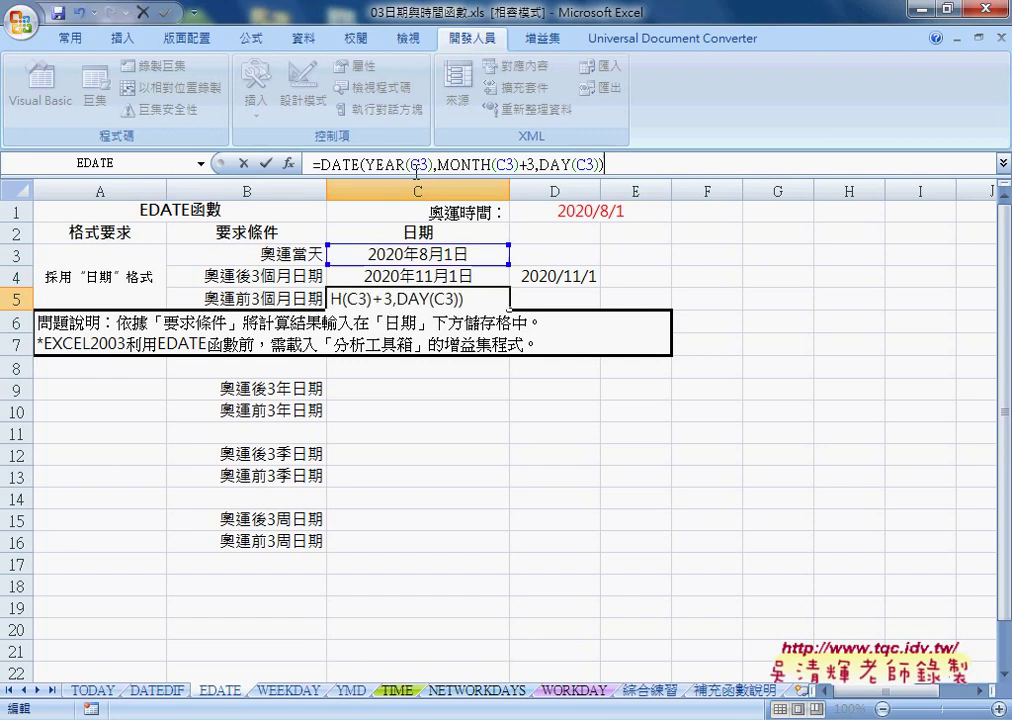
left_click_drag(527, 163, 519, 163)
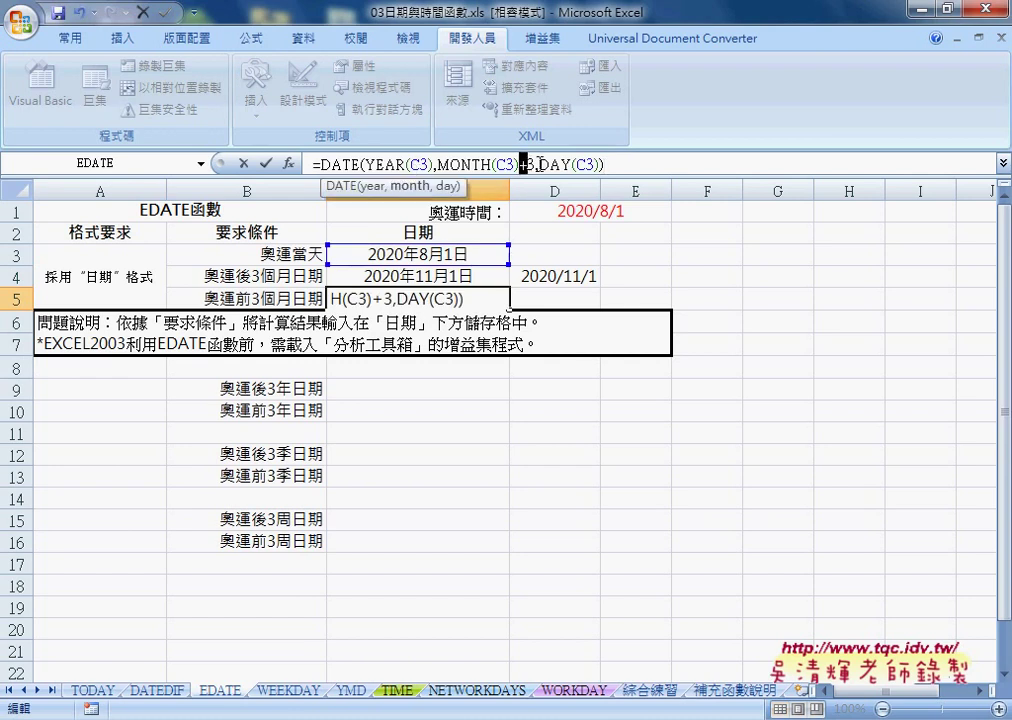
type("-")
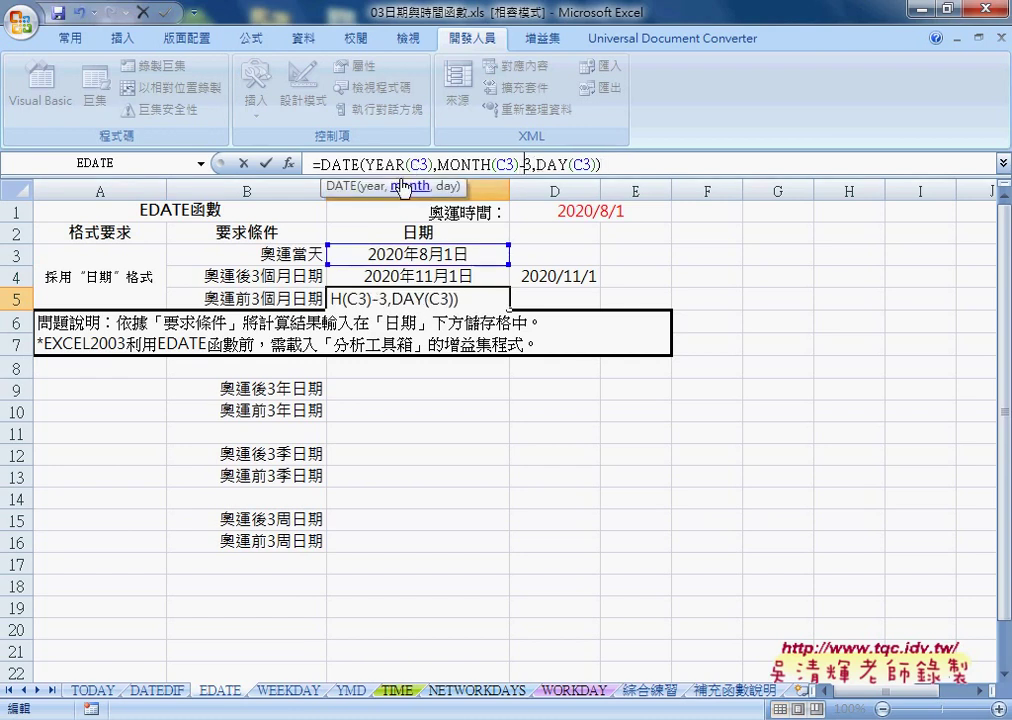
left_click(265, 163)
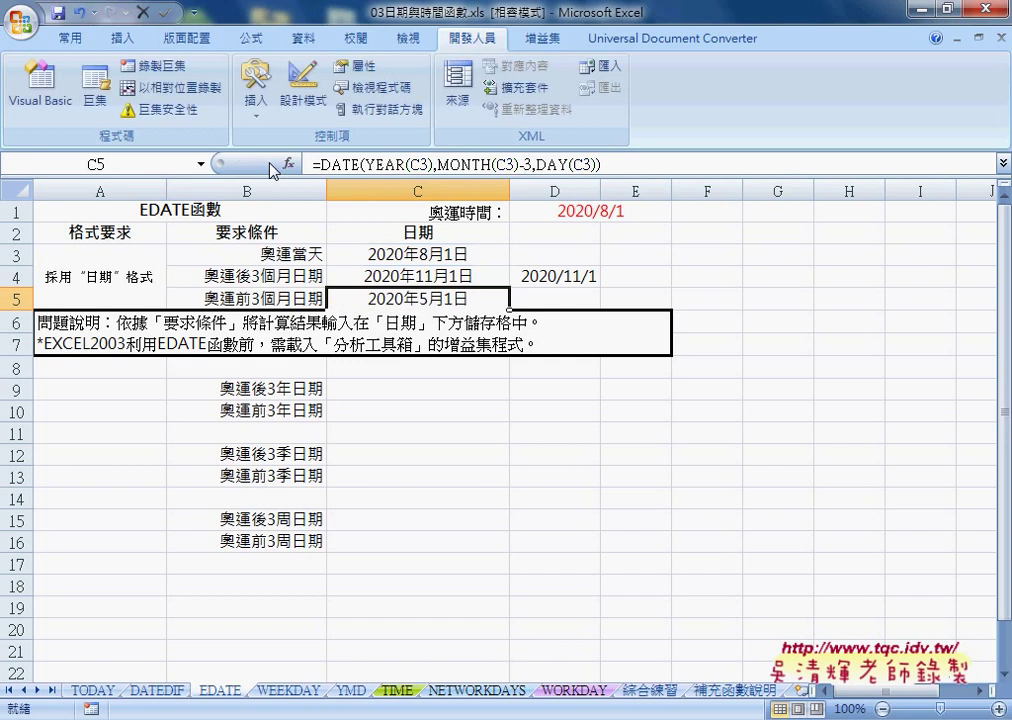
Copy D4's EDATE formula into D5 and change it to =EDATE(C3,-3)
left_click(580, 297)
left_click(536, 274)
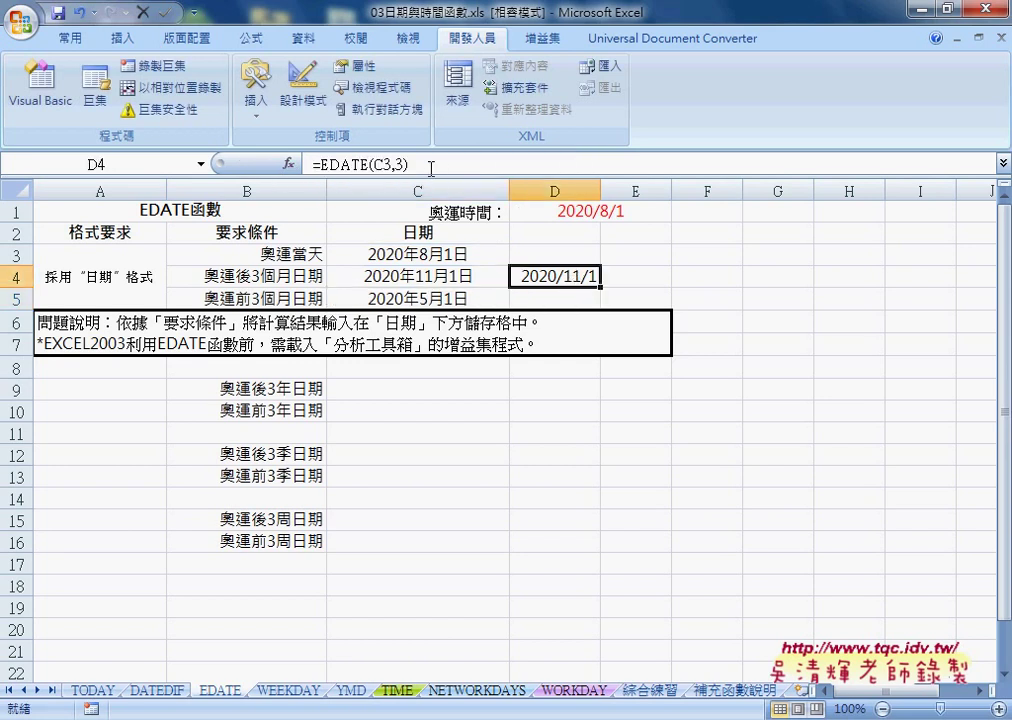
left_click_drag(424, 165, 312, 165)
key("ctrl+c")
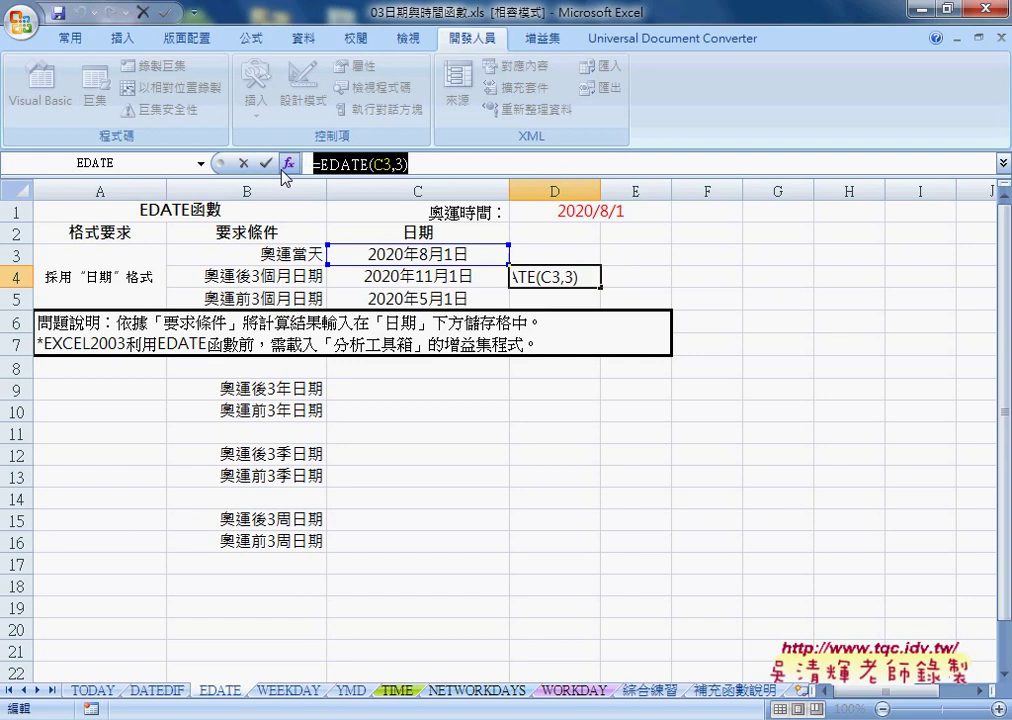
left_click(245, 163)
left_click(553, 298)
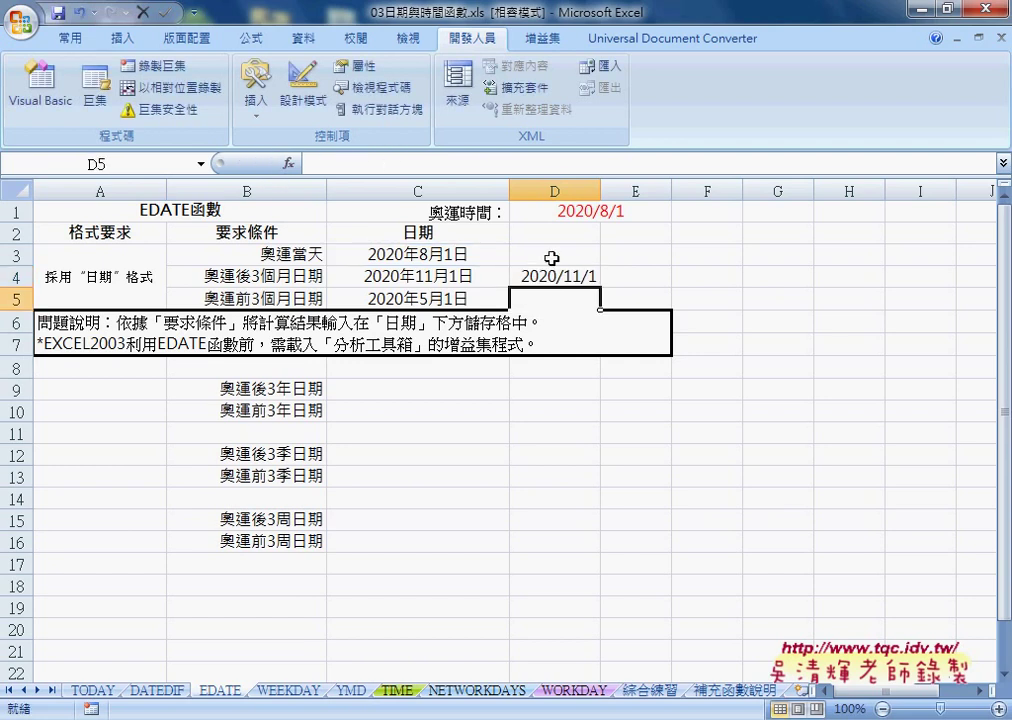
left_click(424, 165)
key("ctrl+v")
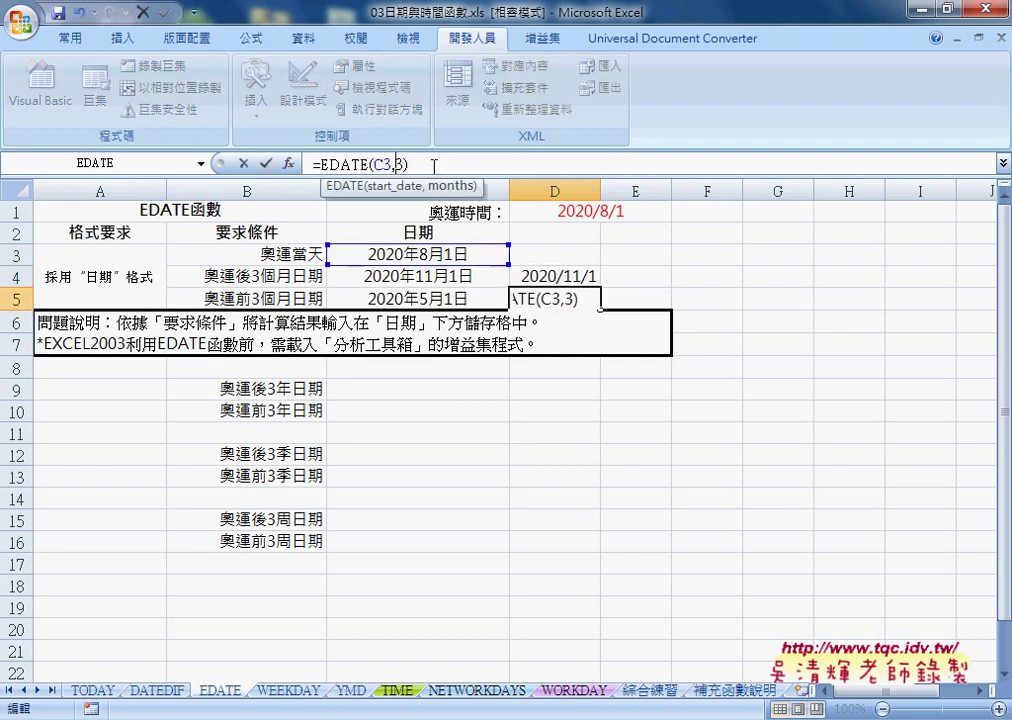
type("-")
left_click(266, 164)
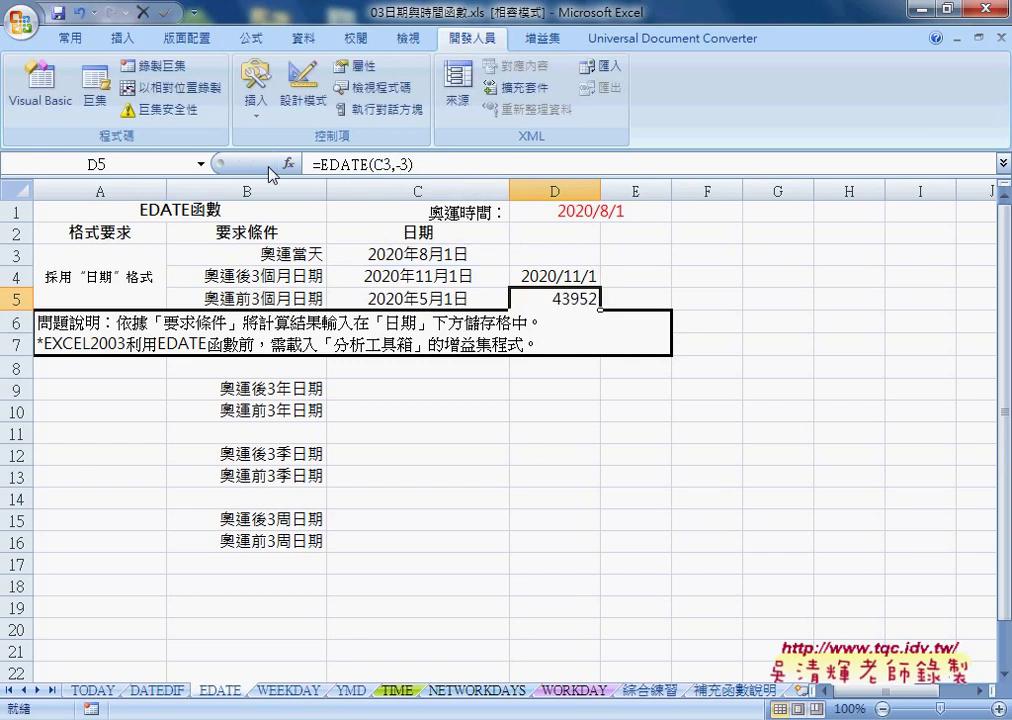
Format D5 with the 日期 date format so it shows 2020/5/1
right_click(566, 299)
left_click(654, 560)
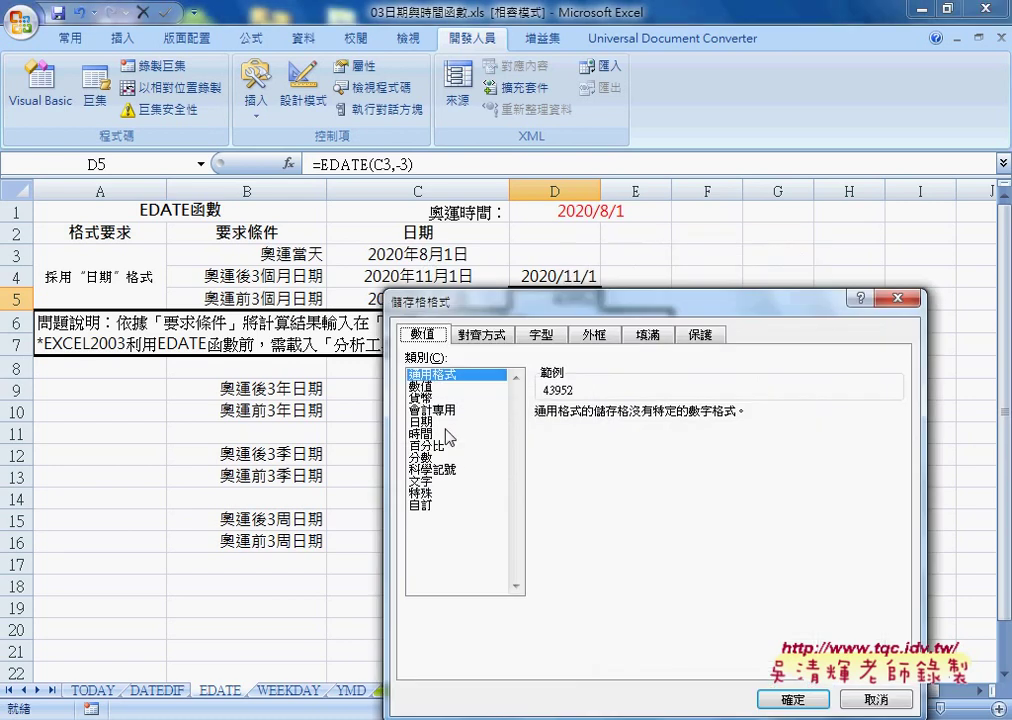
left_click(434, 423)
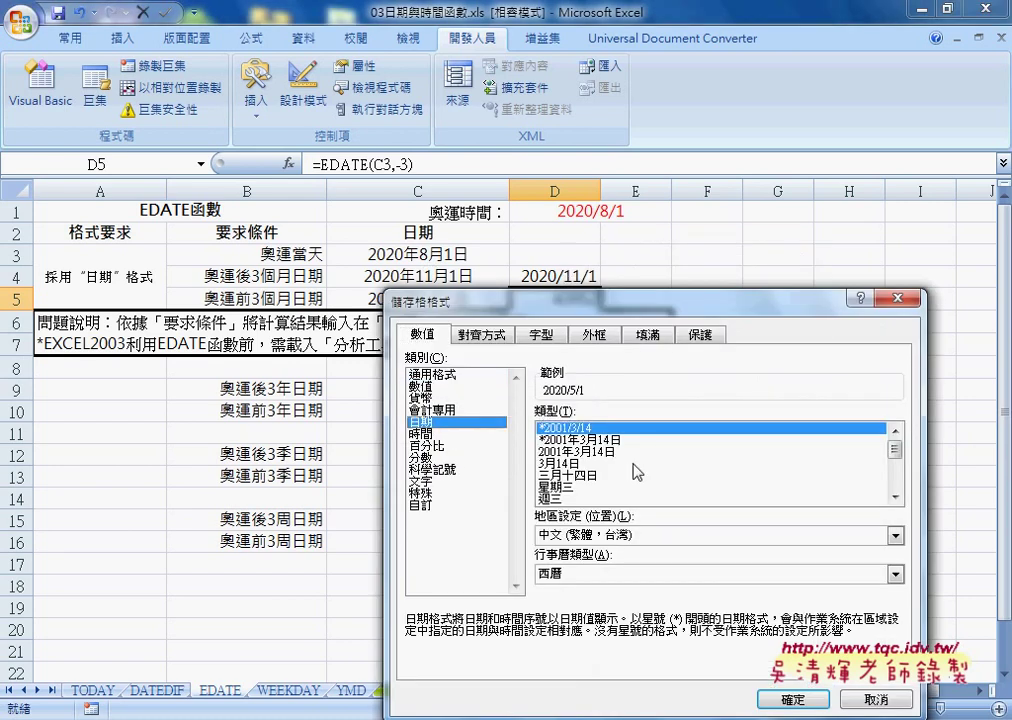
left_click(793, 699)
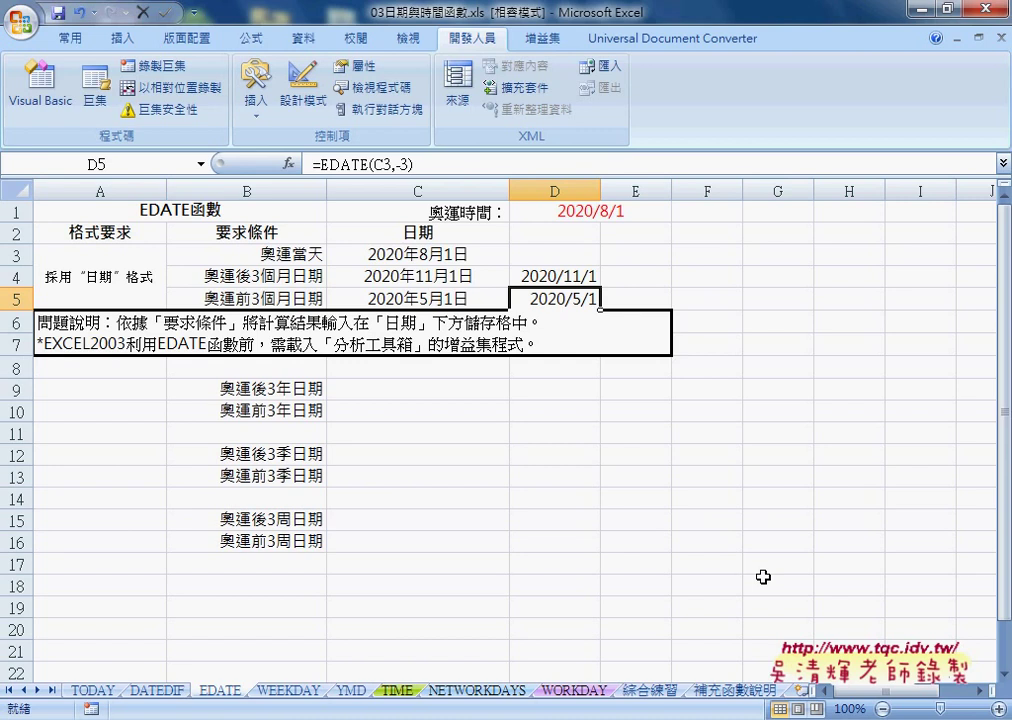
left_click(562, 276)
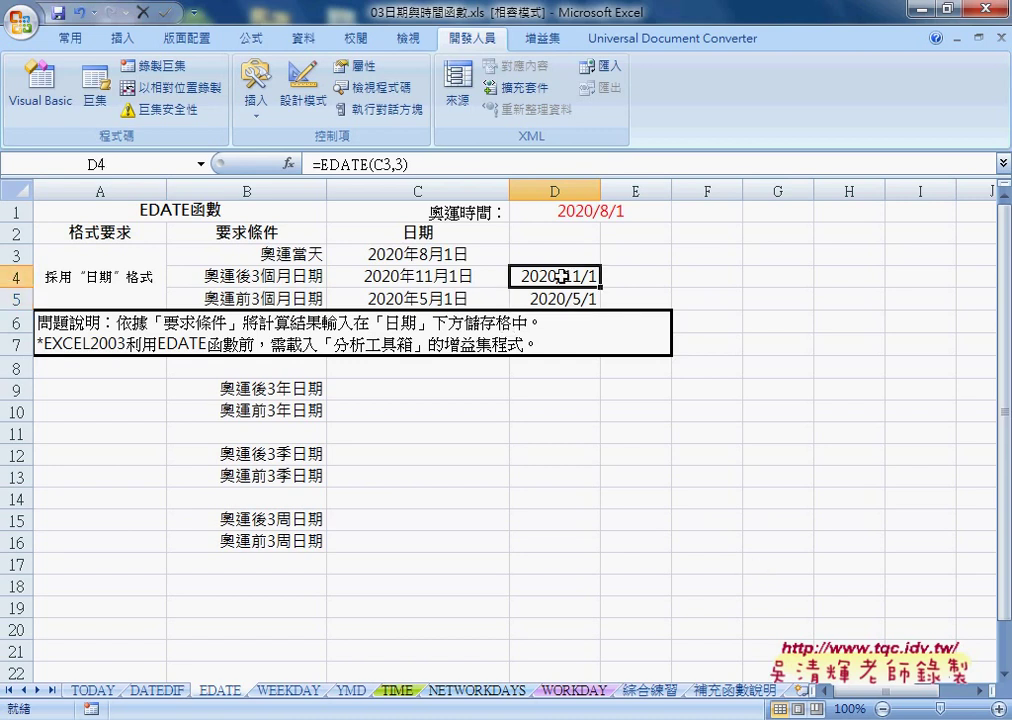
left_click(415, 280)
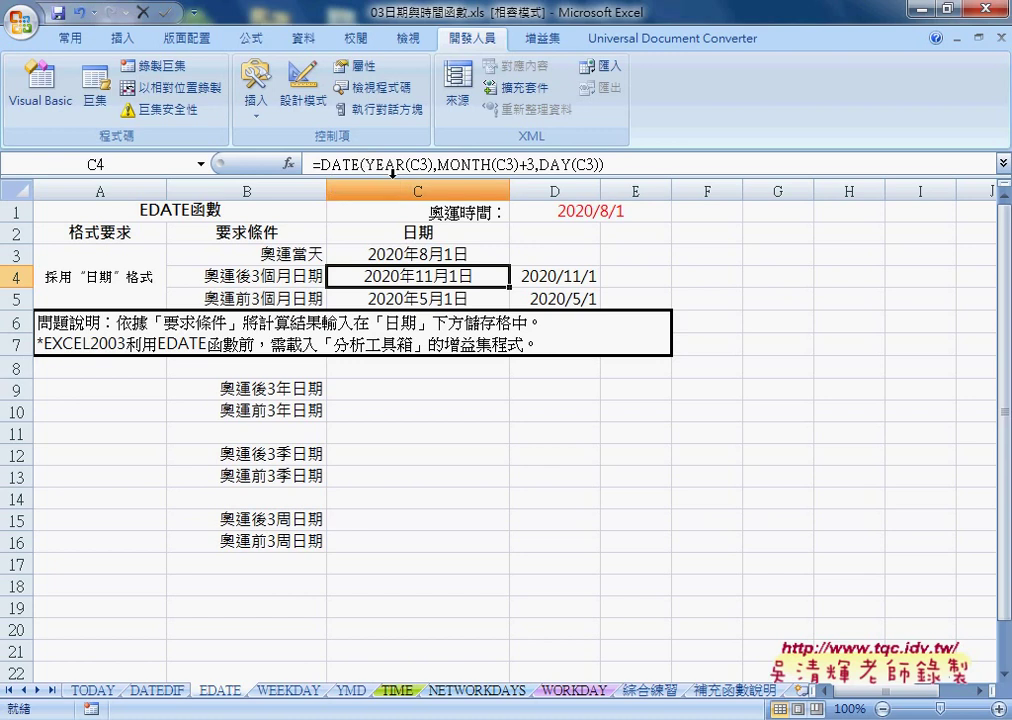
left_click(580, 281)
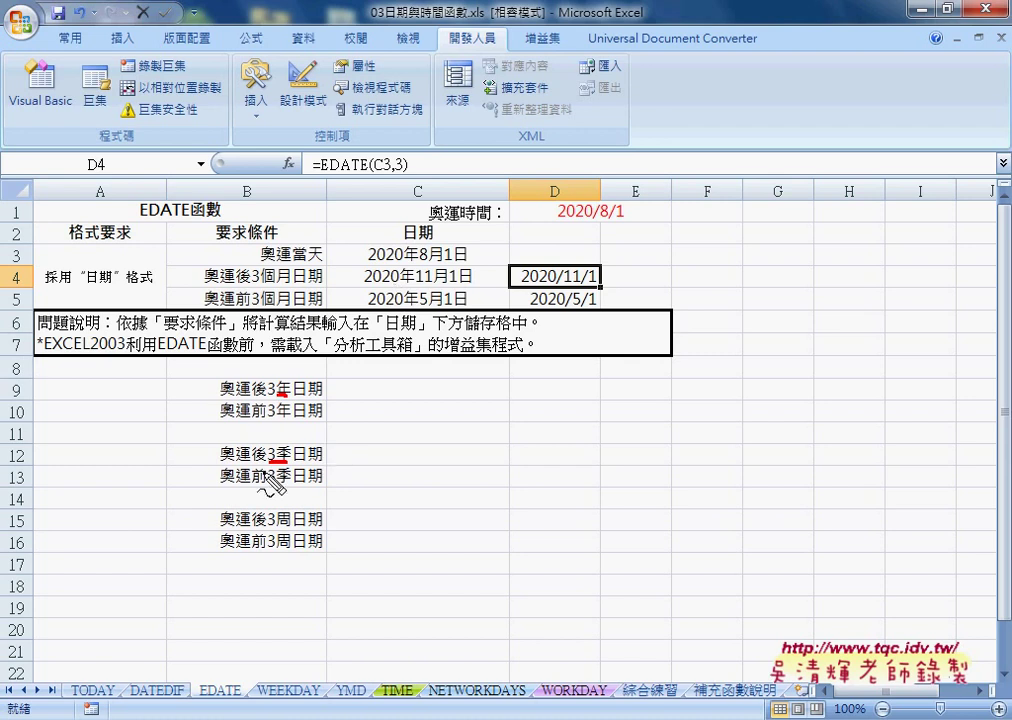
left_click_drag(277, 527, 290, 527)
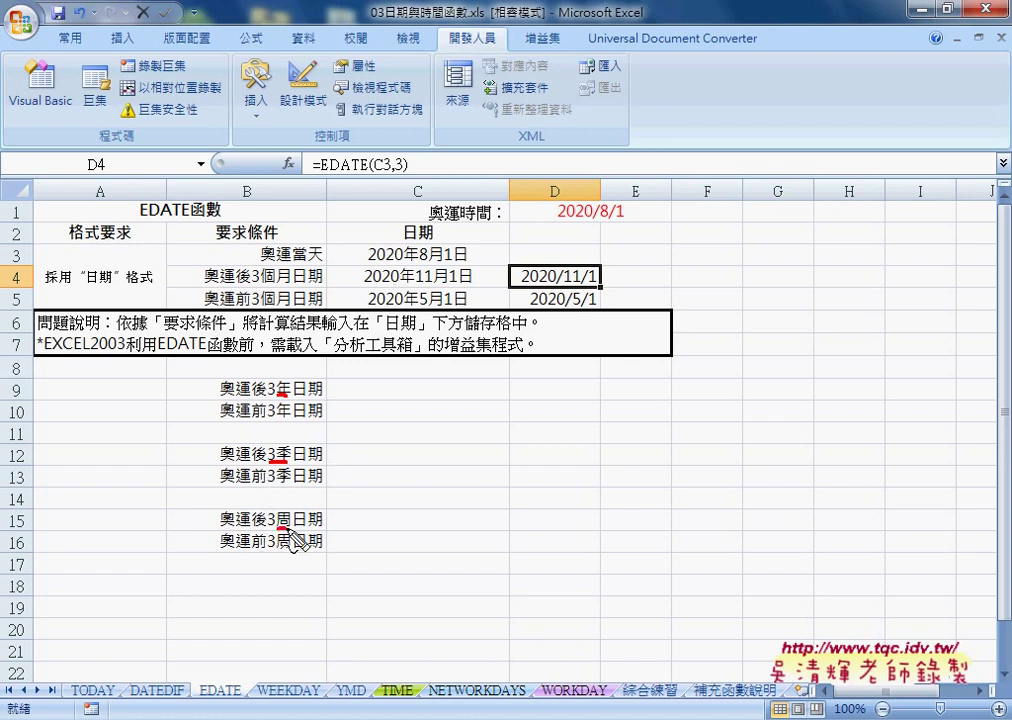